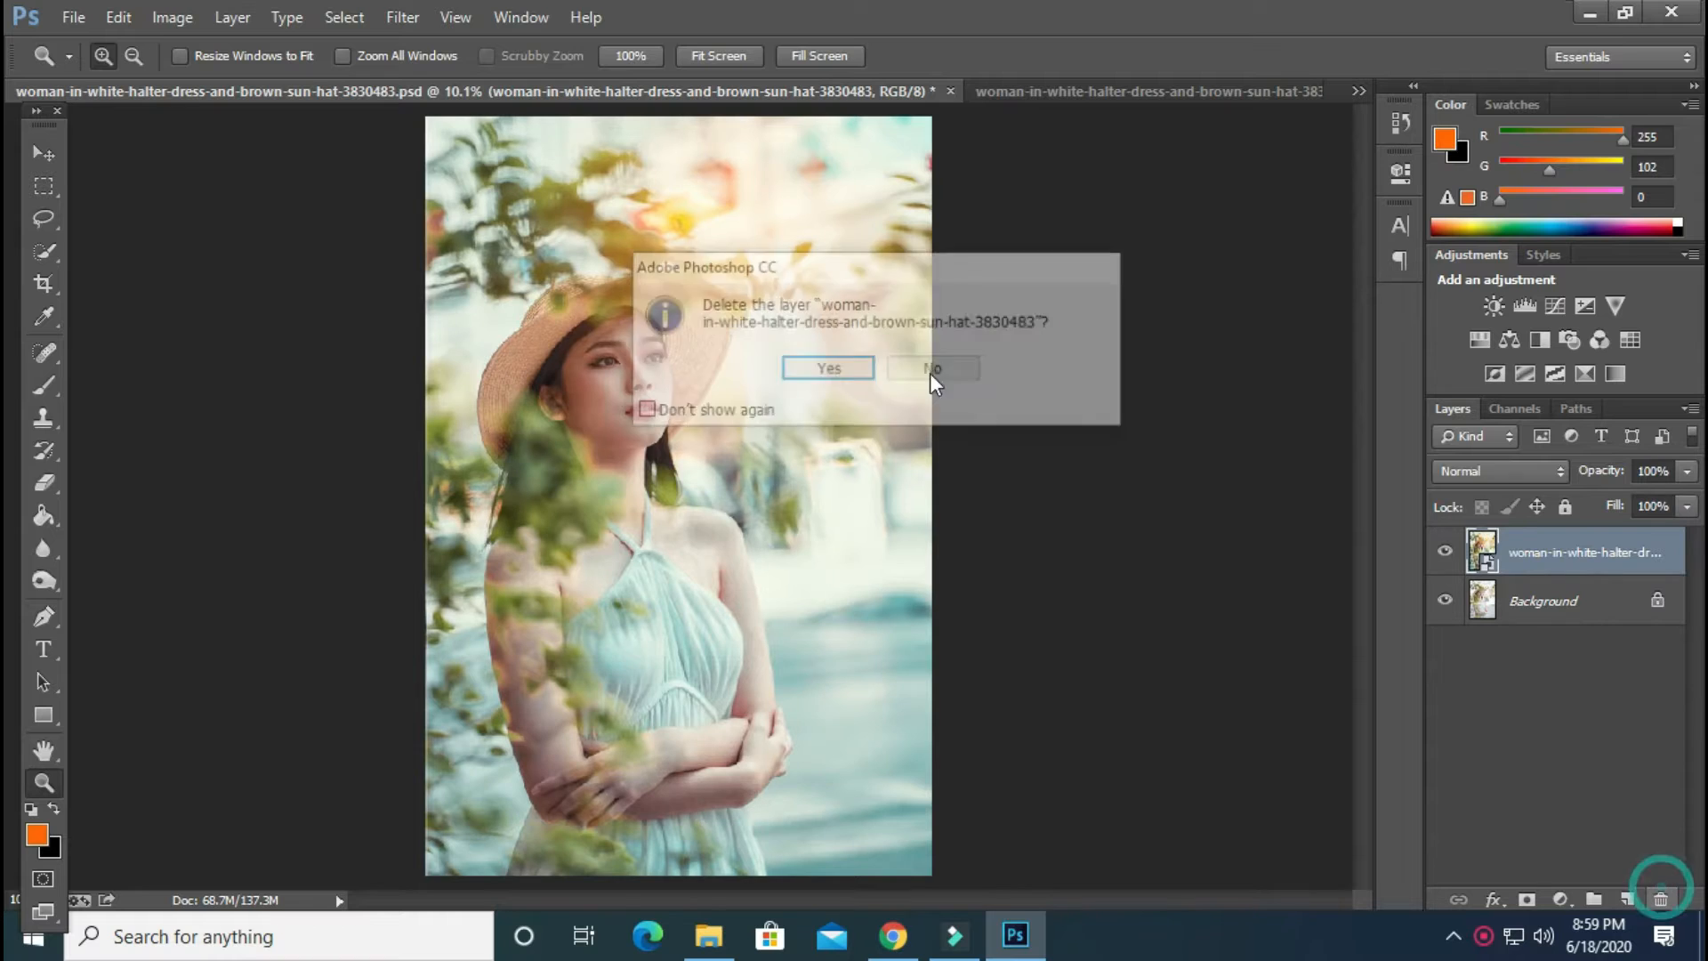
Delete the edited photo layer above the Background and duplicate the Background layer
click(827, 370)
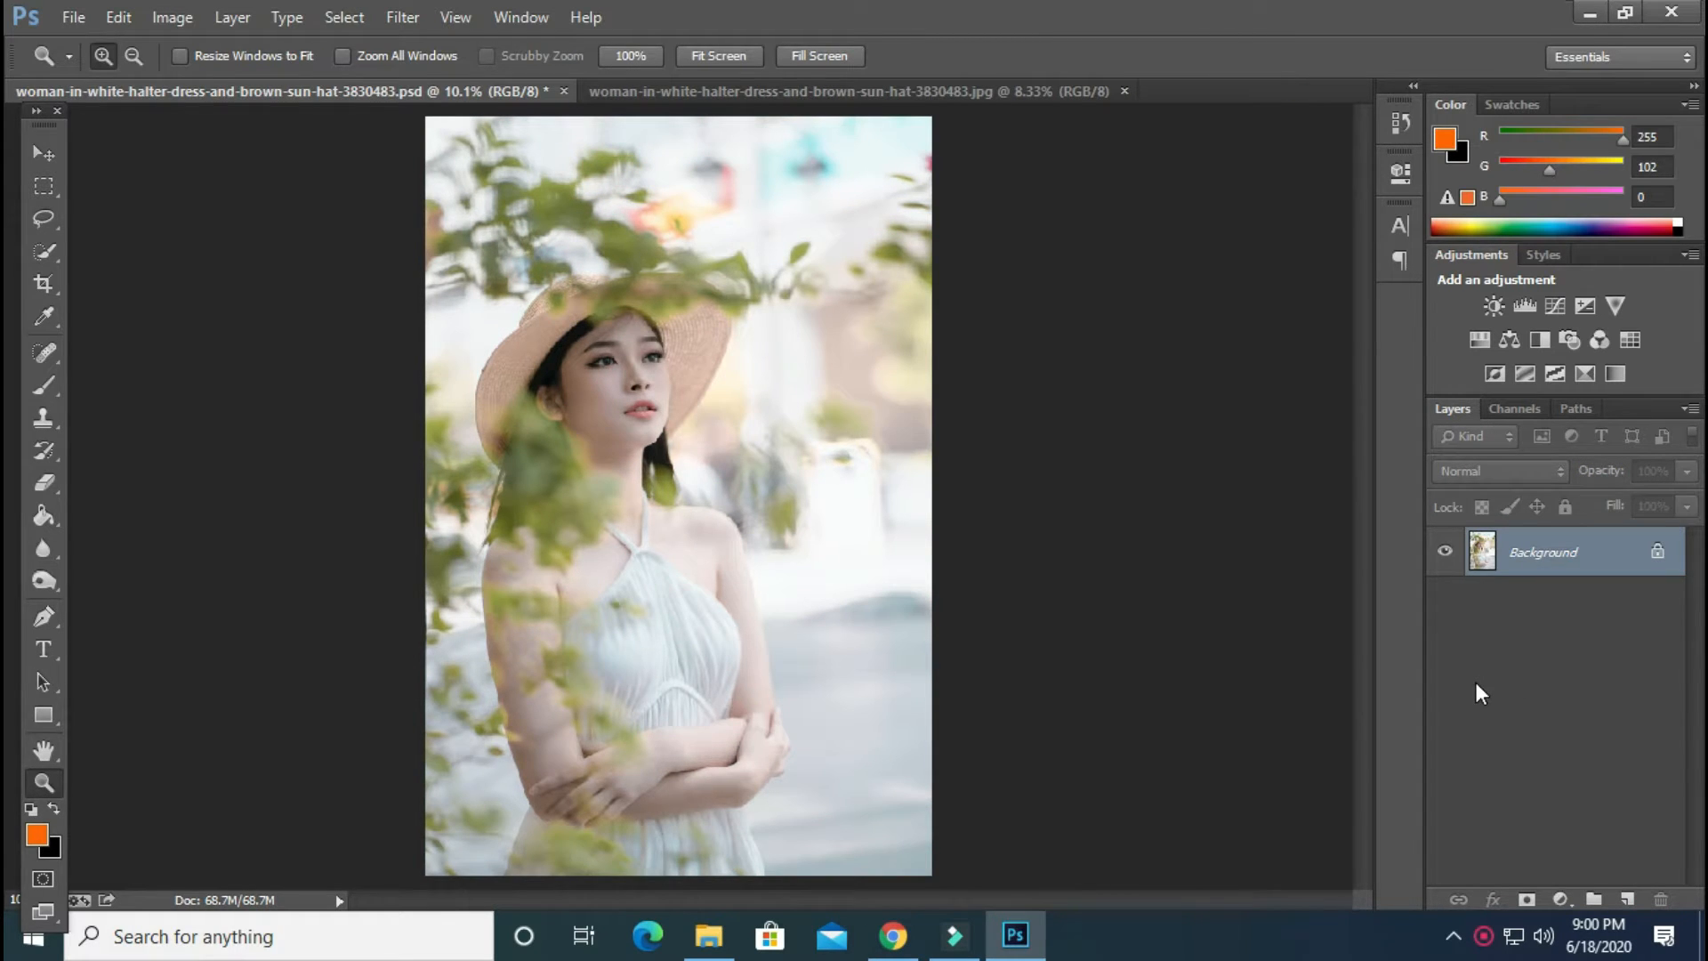
key(ctrl+j)
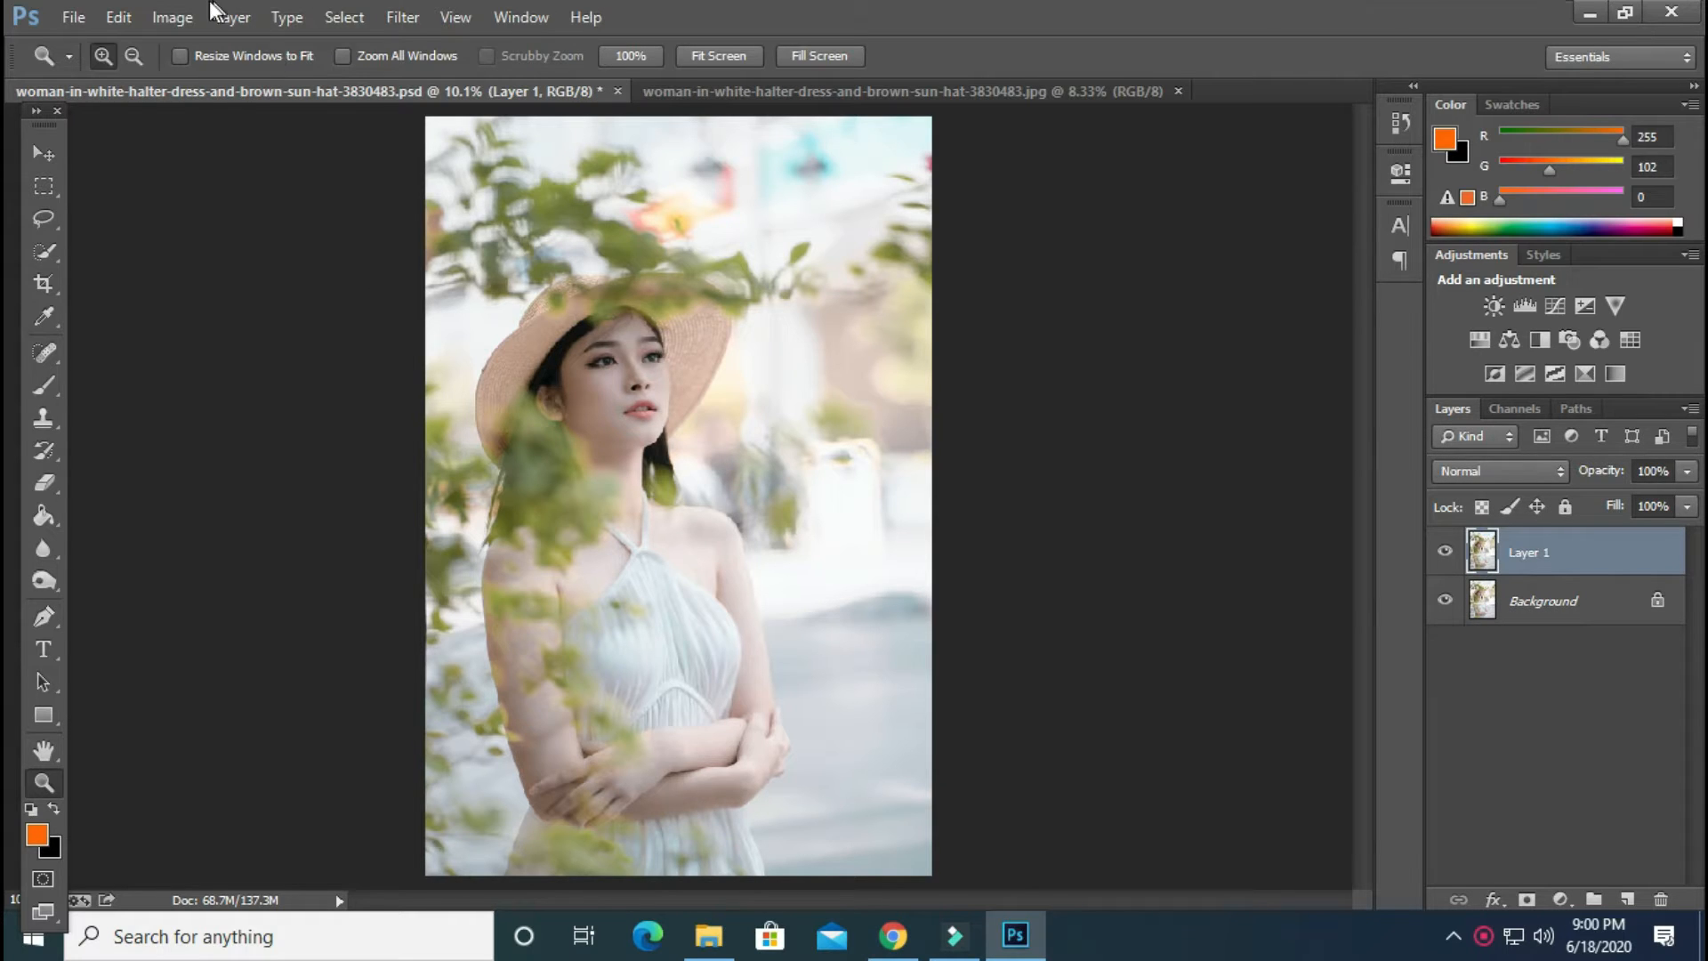
Open the Camera Raw filter on the duplicated layer and show its HSL / Grayscale adjustments
click(402, 17)
click(502, 158)
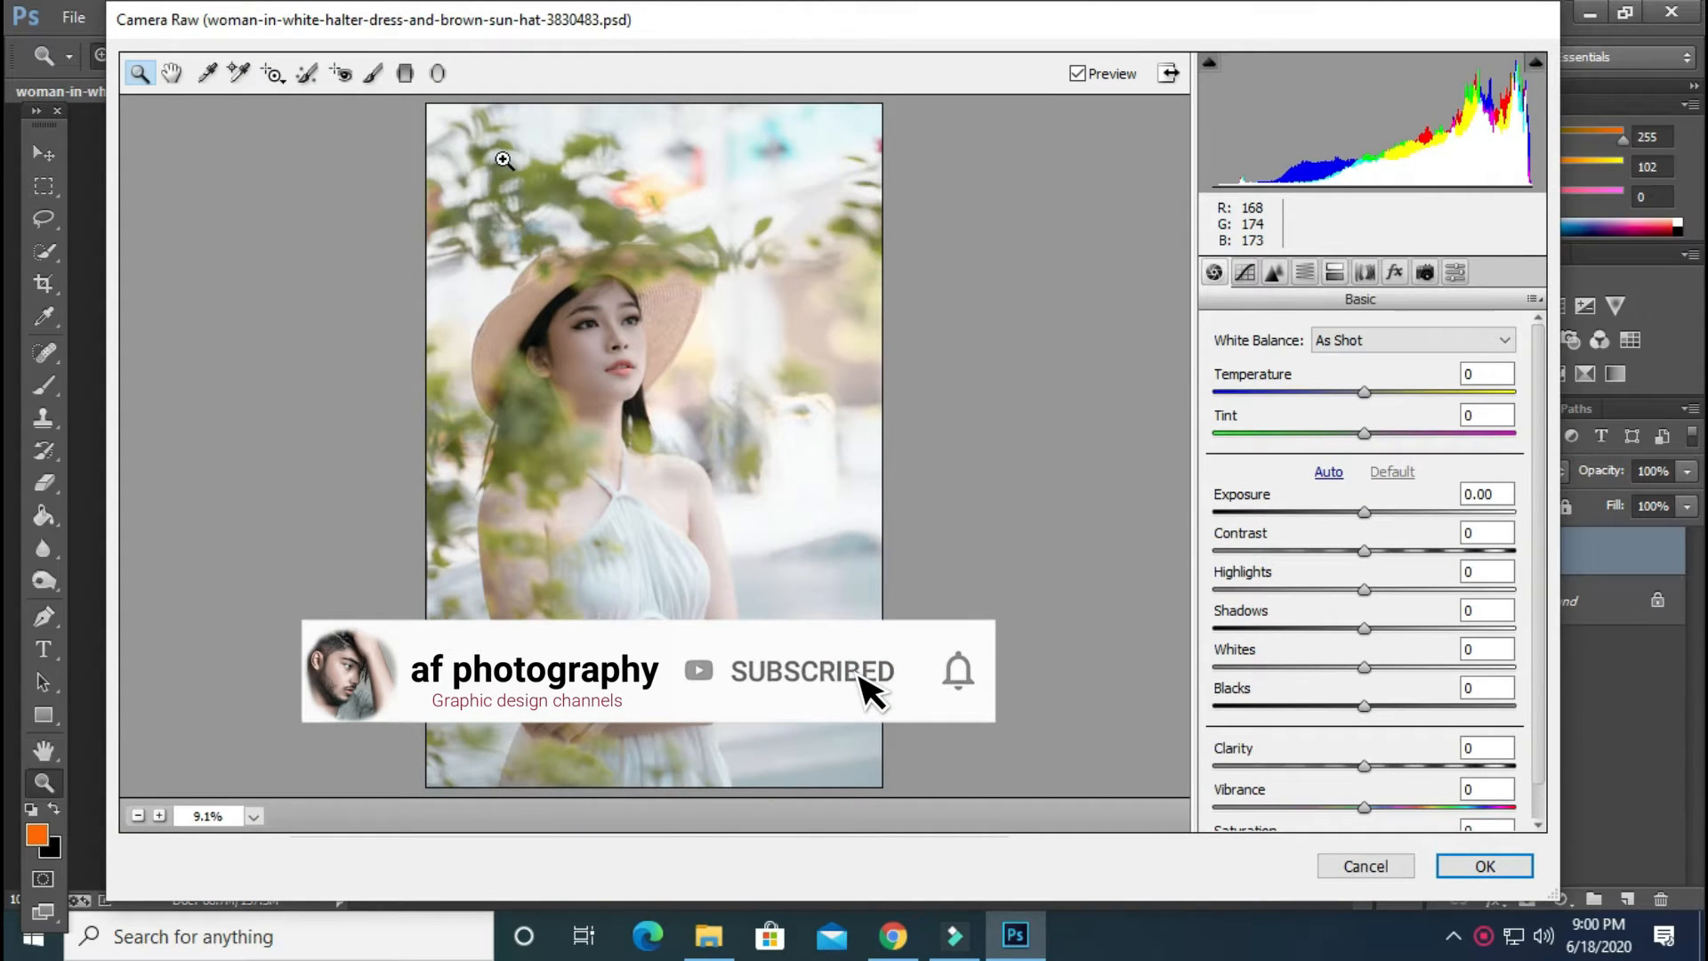
click(1303, 273)
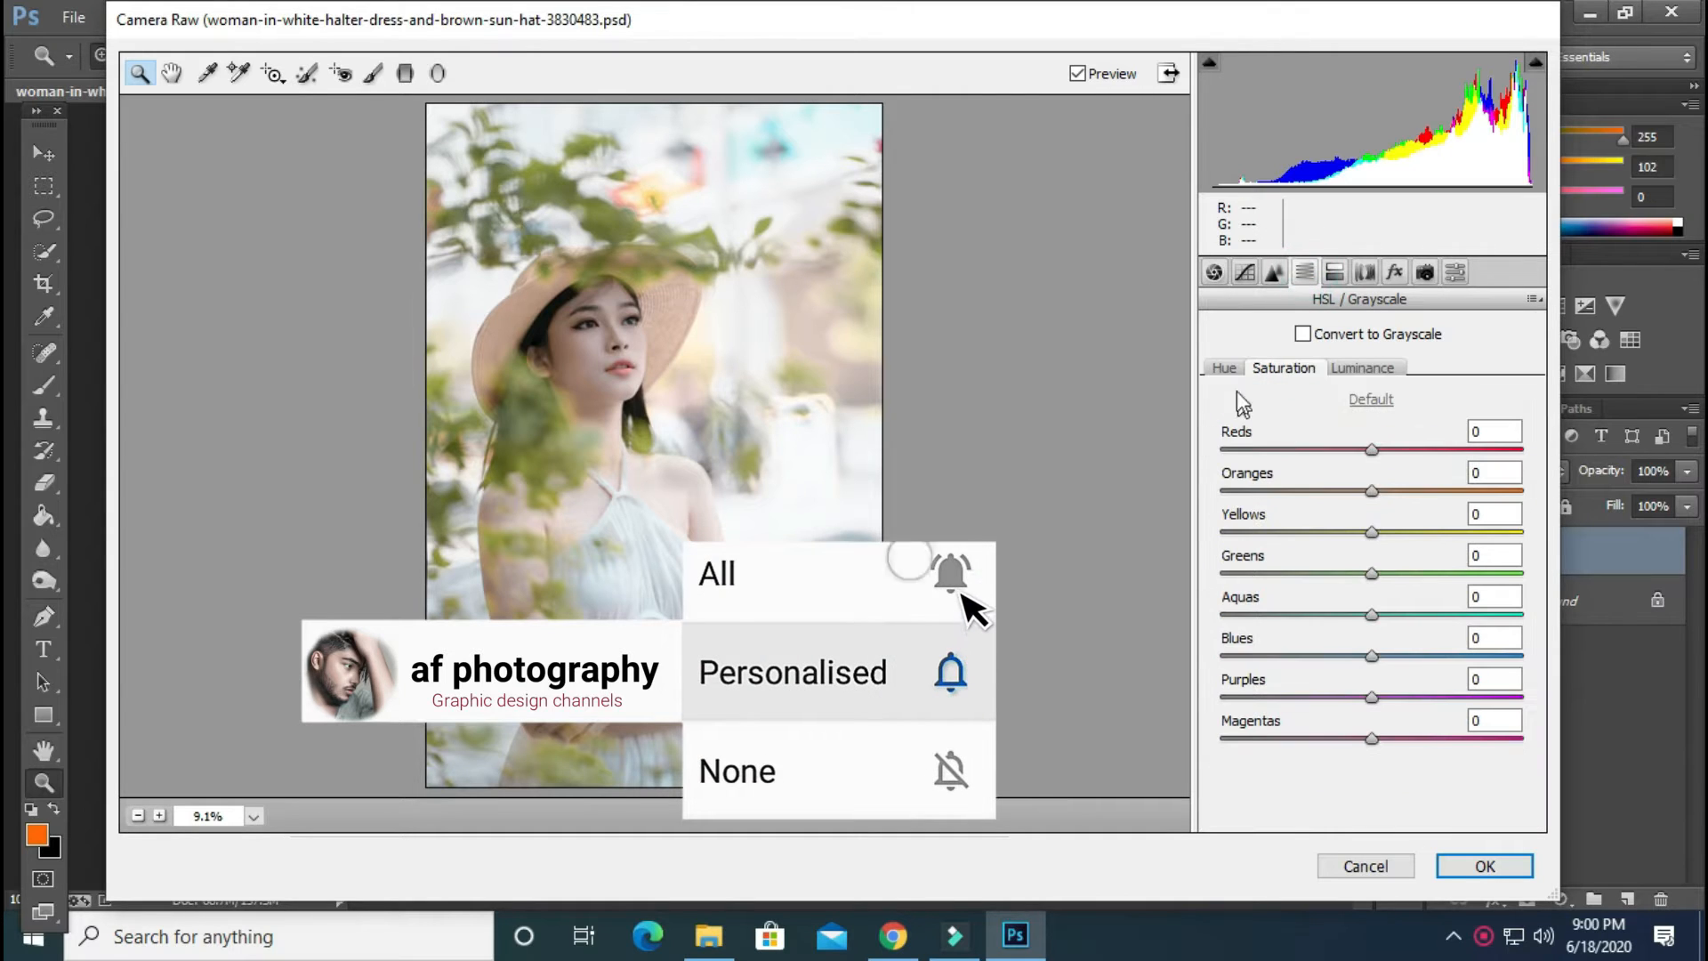
click(1223, 368)
click(1285, 369)
click(1370, 366)
click(1261, 369)
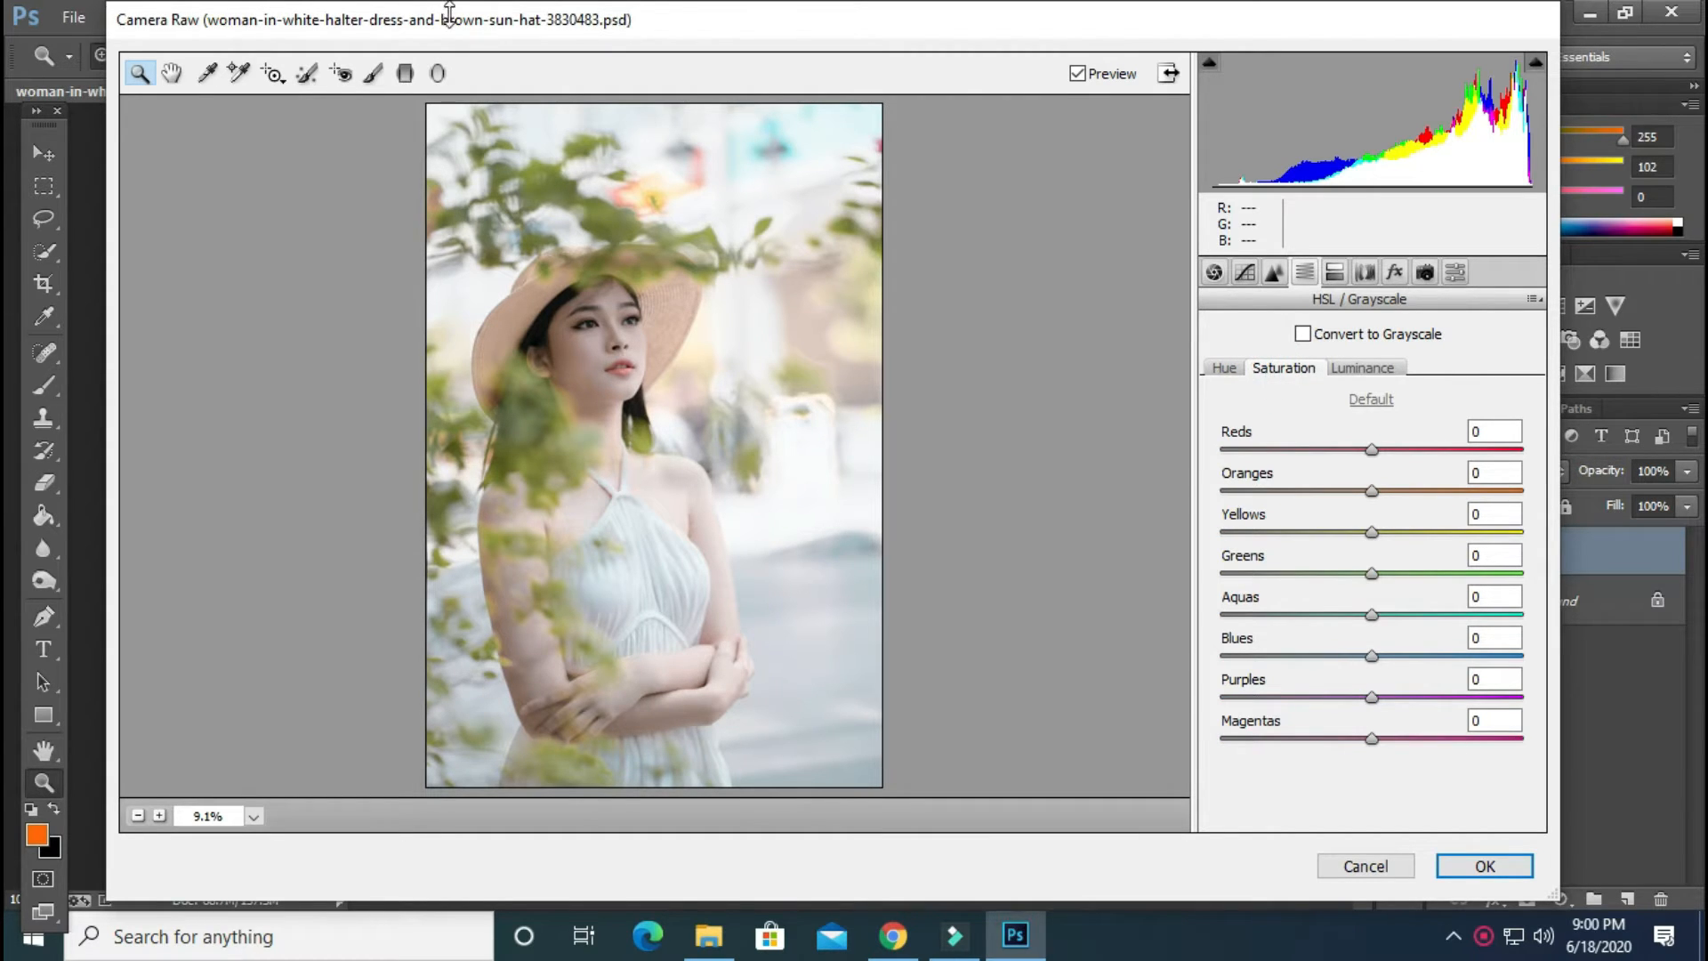
click(1365, 368)
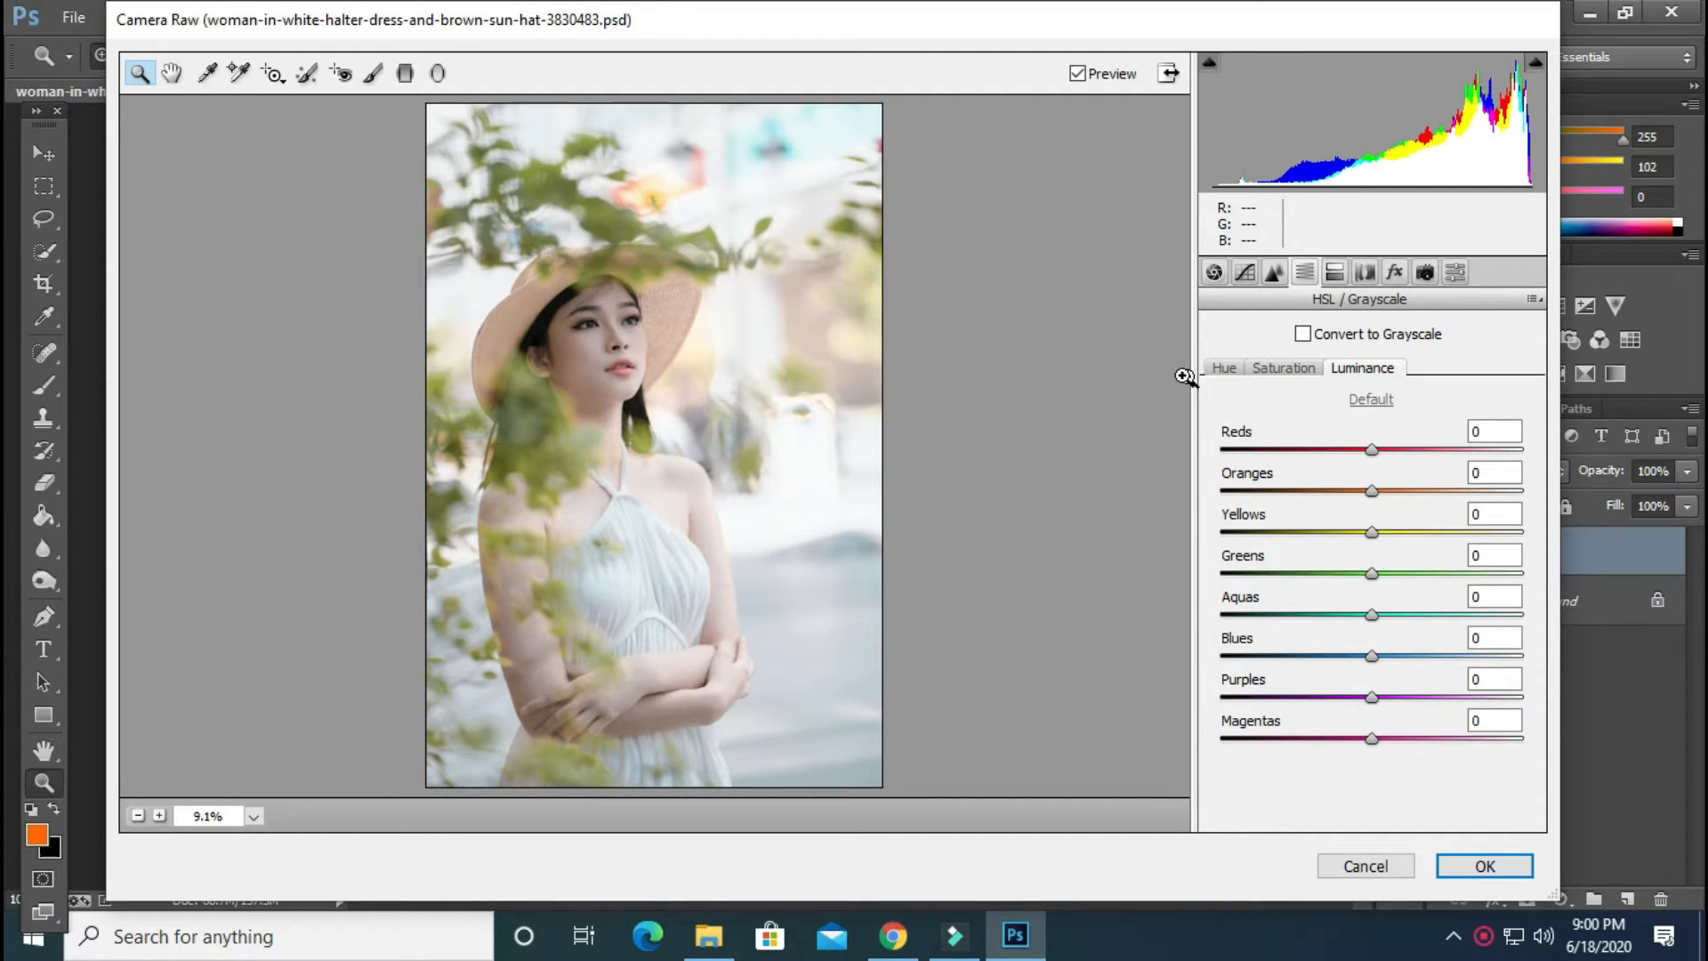
click(1225, 371)
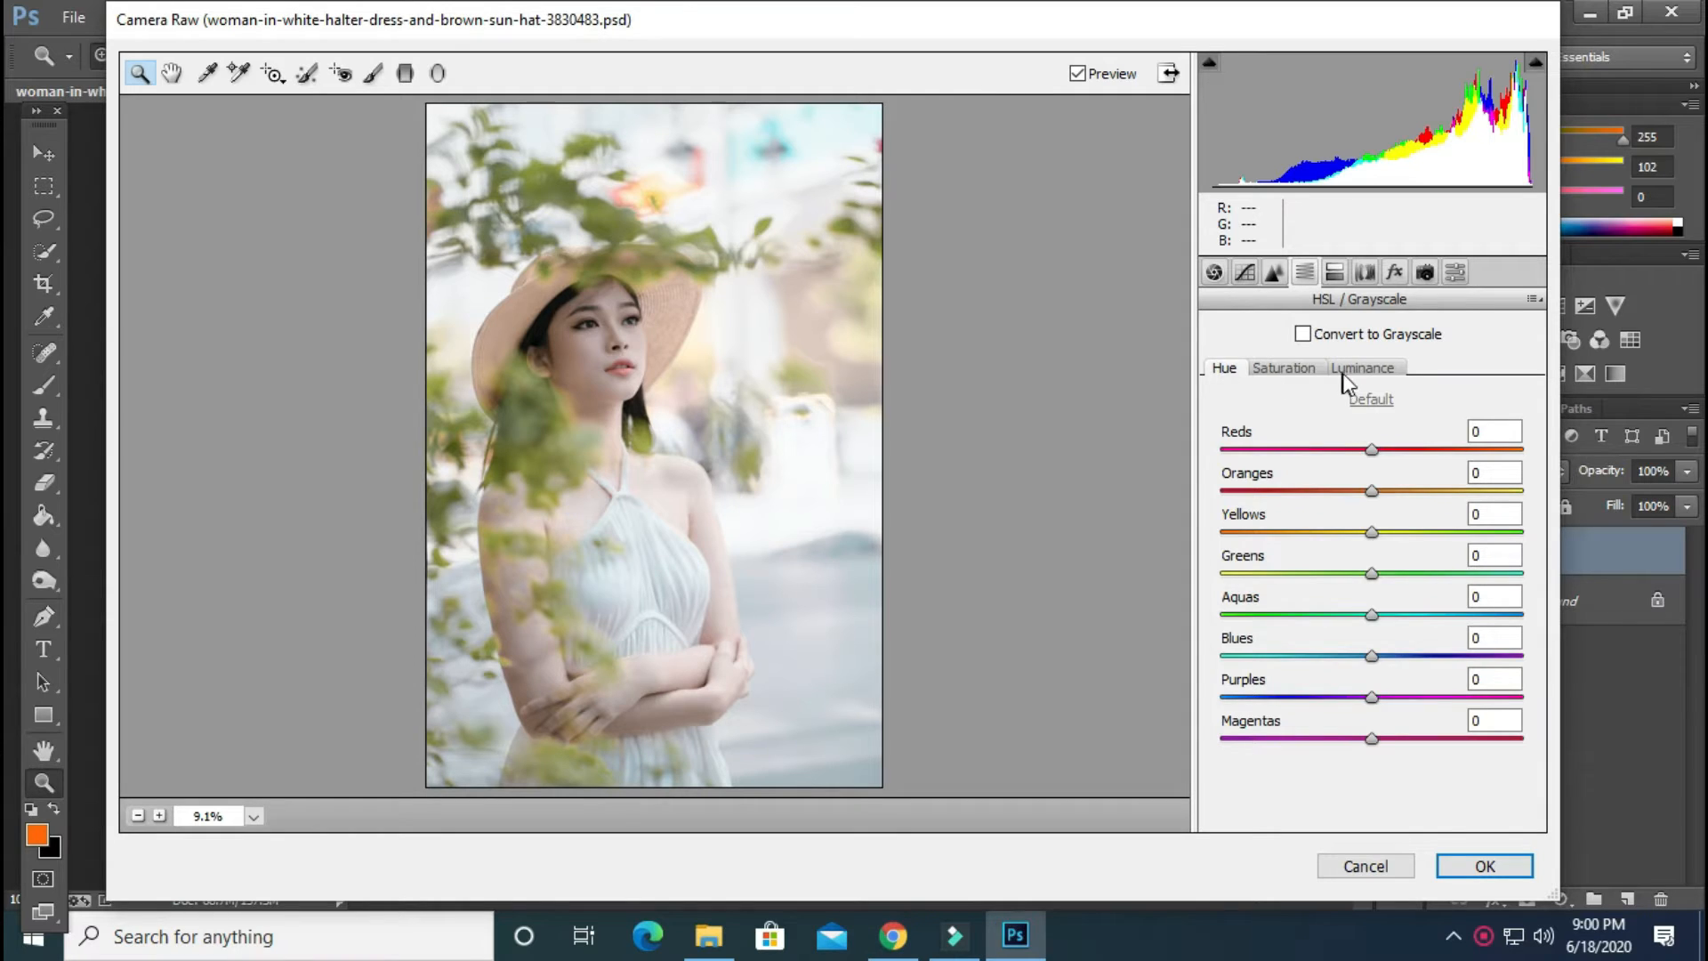
Set the HSL saturation of Reds to +23, Oranges to +55, Yellows to +18 and Greens to +32
click(1306, 372)
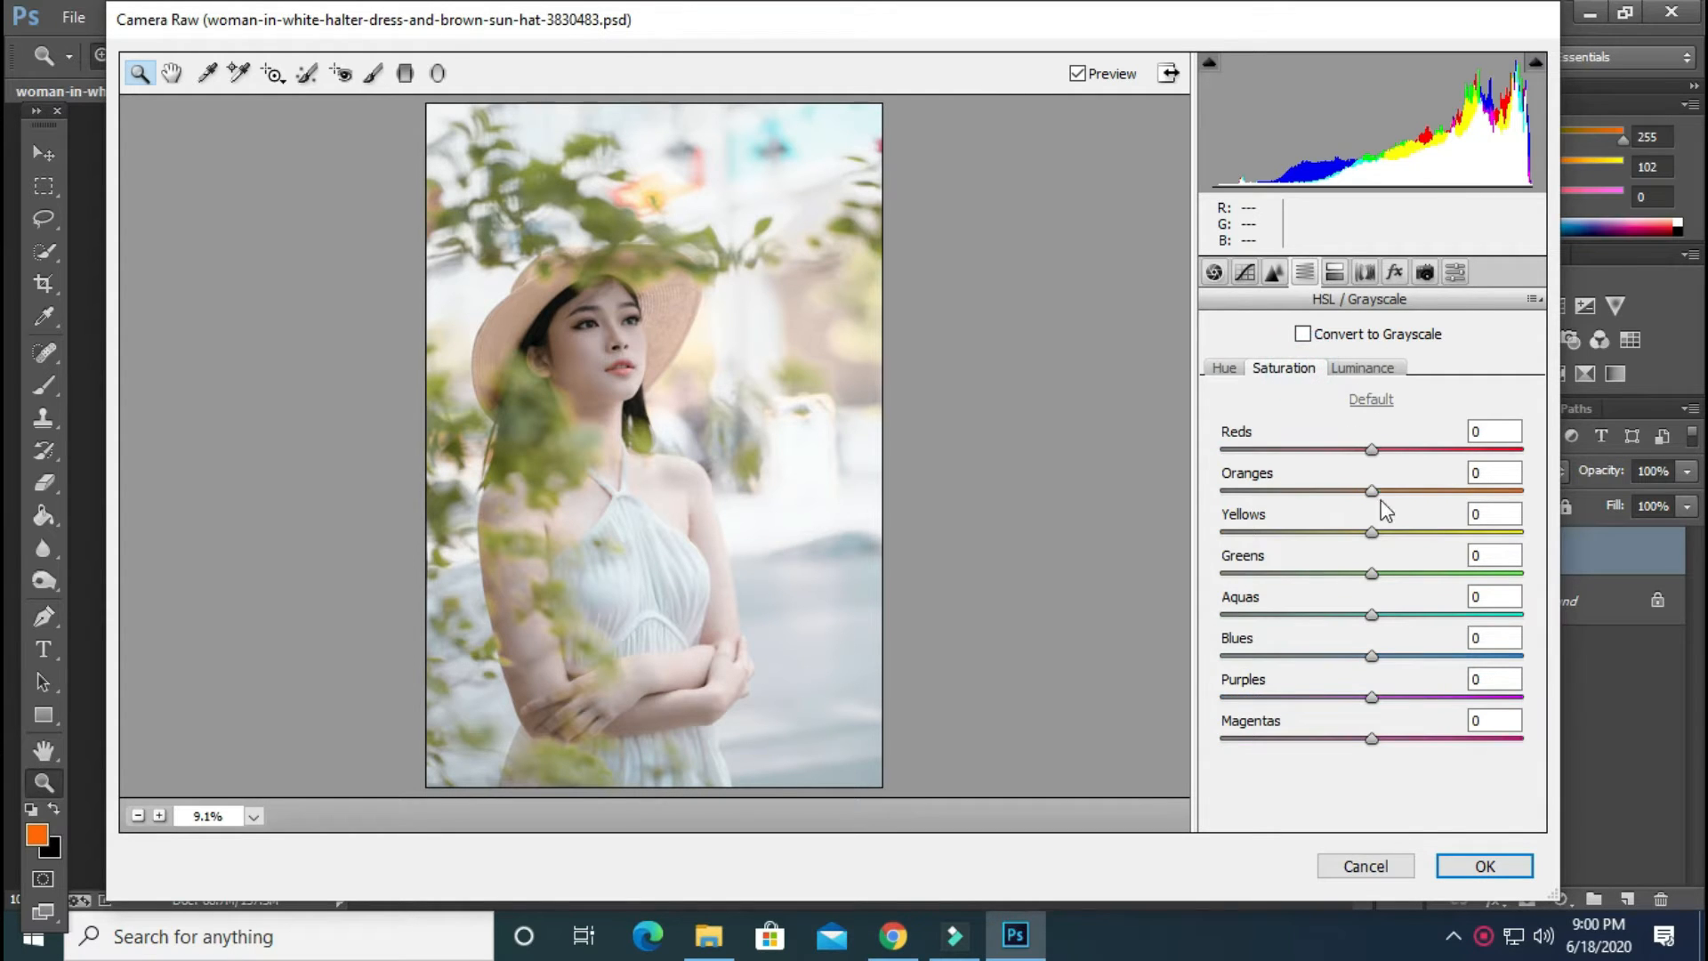
drag(1374, 492, 1458, 493)
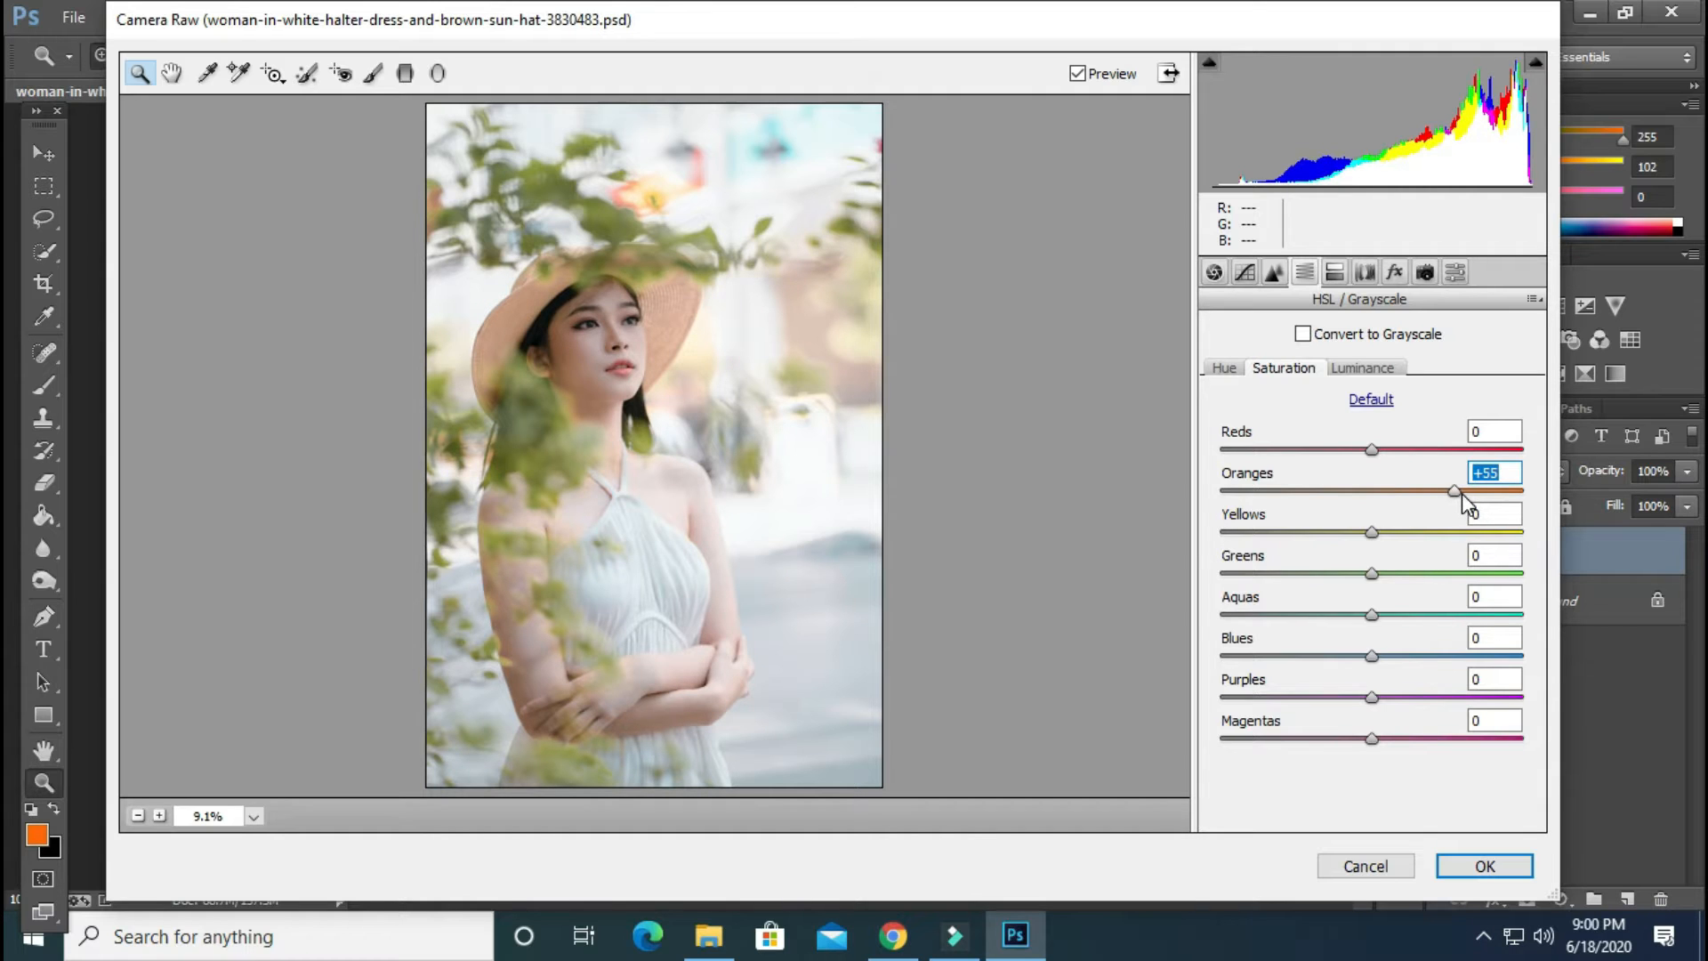
drag(1372, 449, 1411, 456)
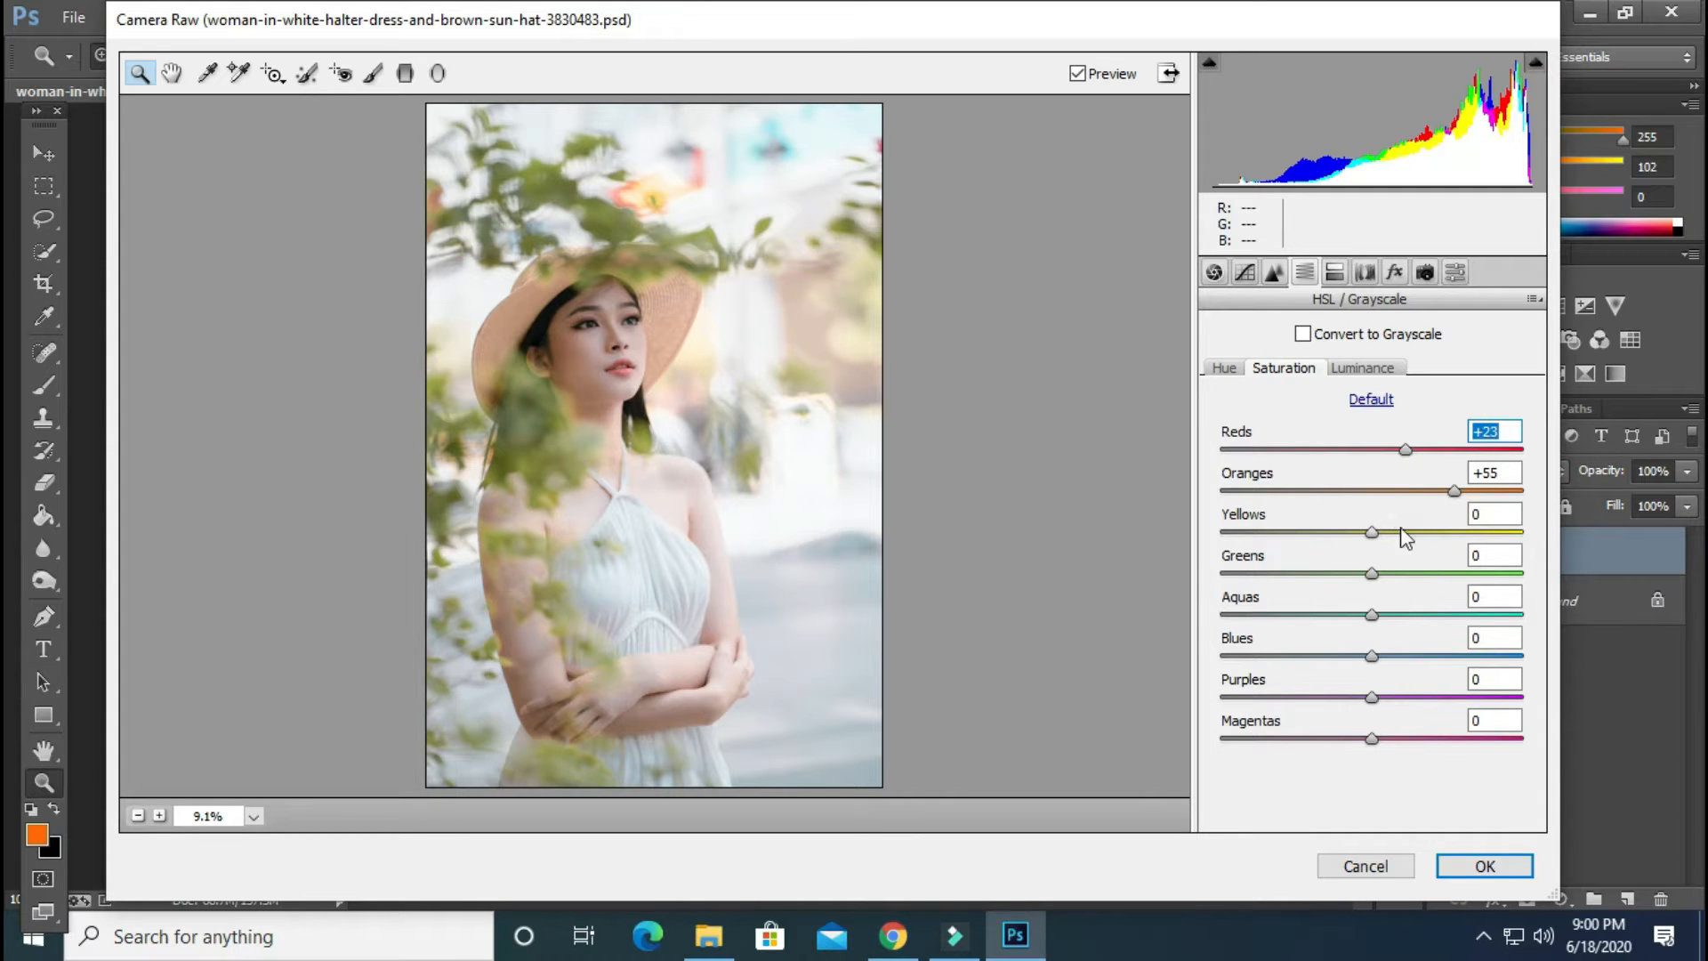
drag(1372, 531, 1410, 538)
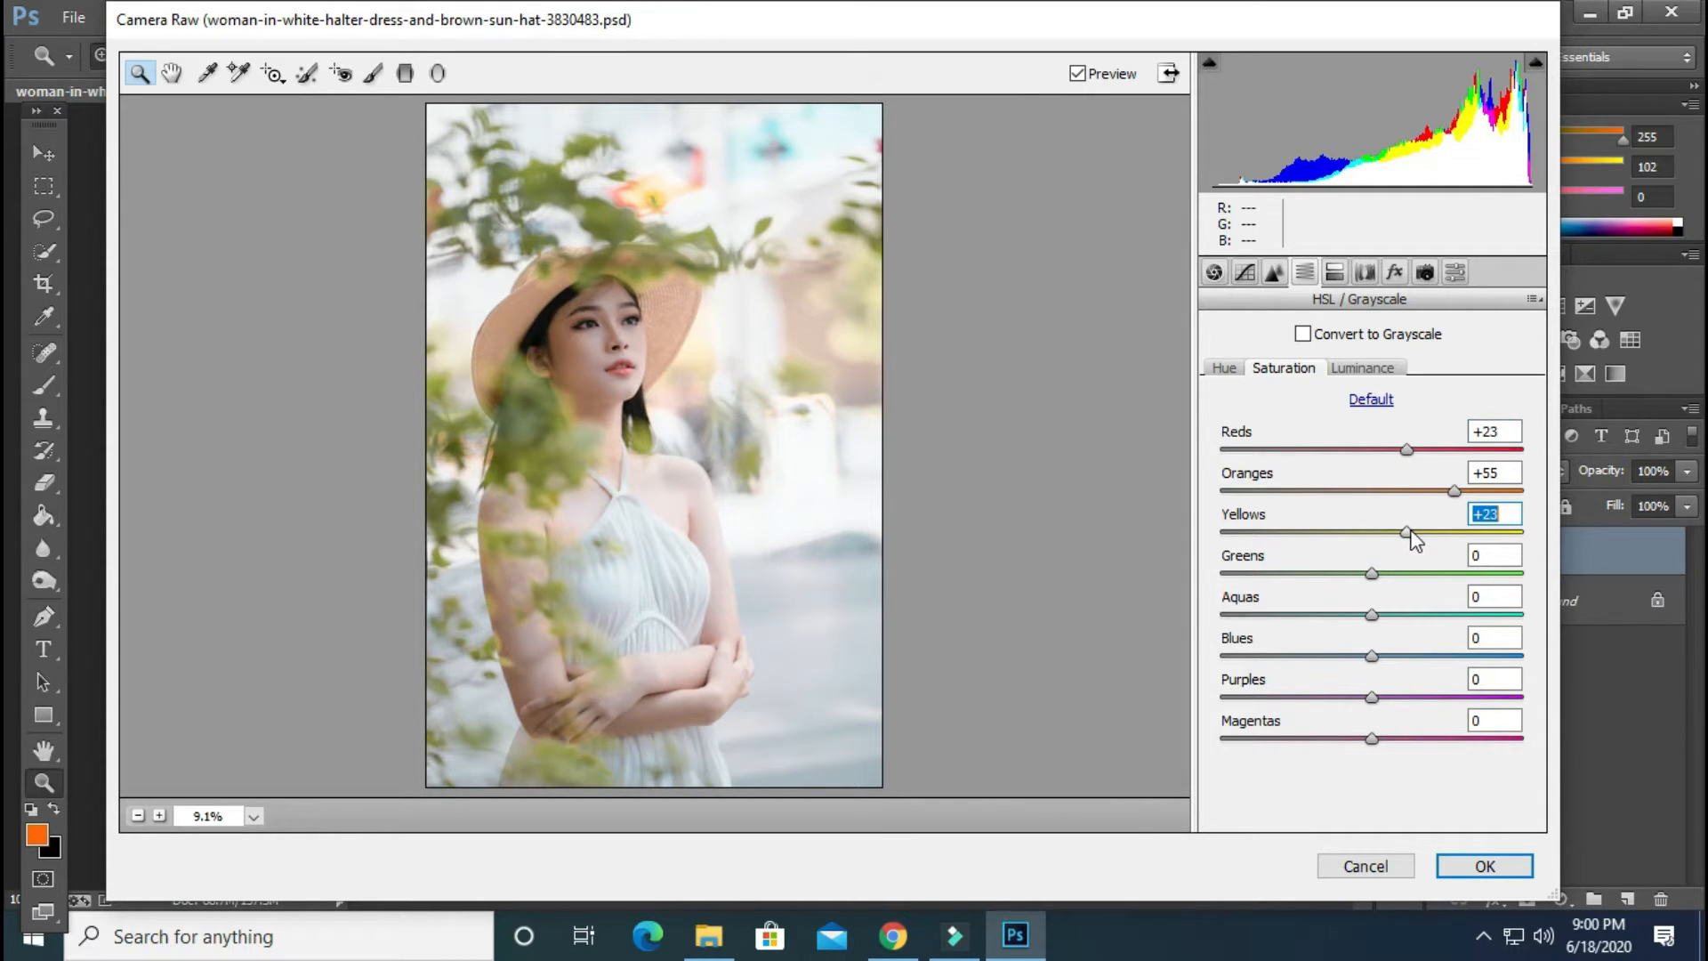
drag(1405, 532, 1418, 571)
click(1371, 573)
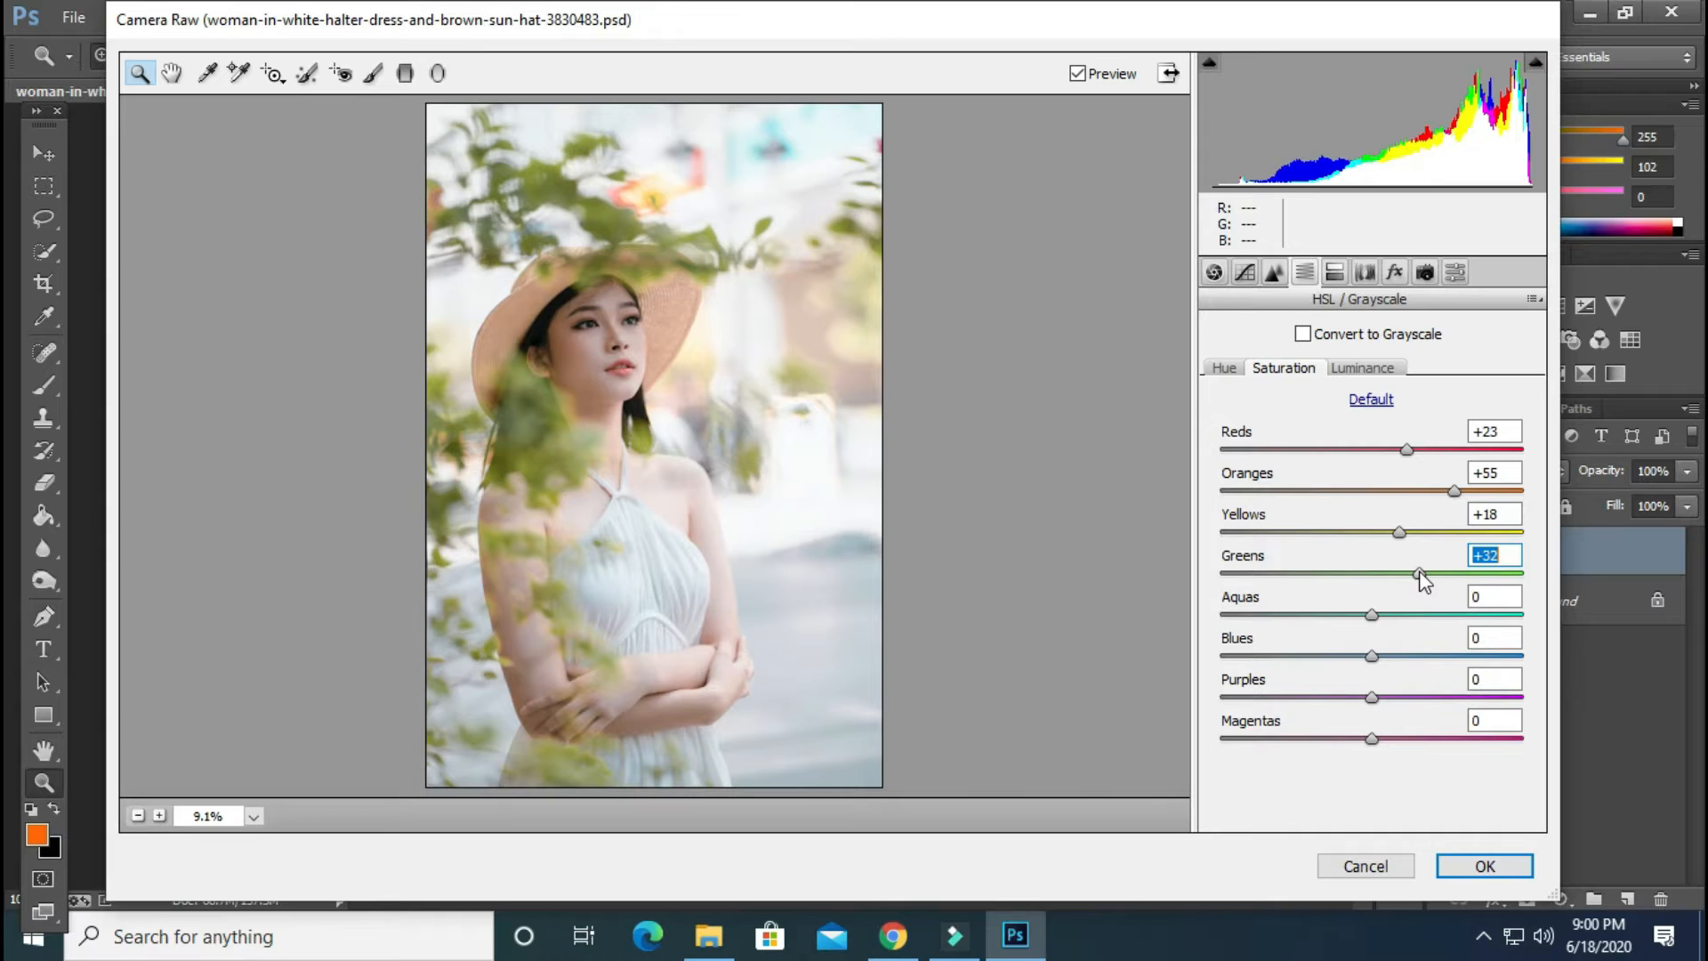
Set the HSL luminance of Greens to +33, Oranges to +18 and Reds to -14
click(1370, 366)
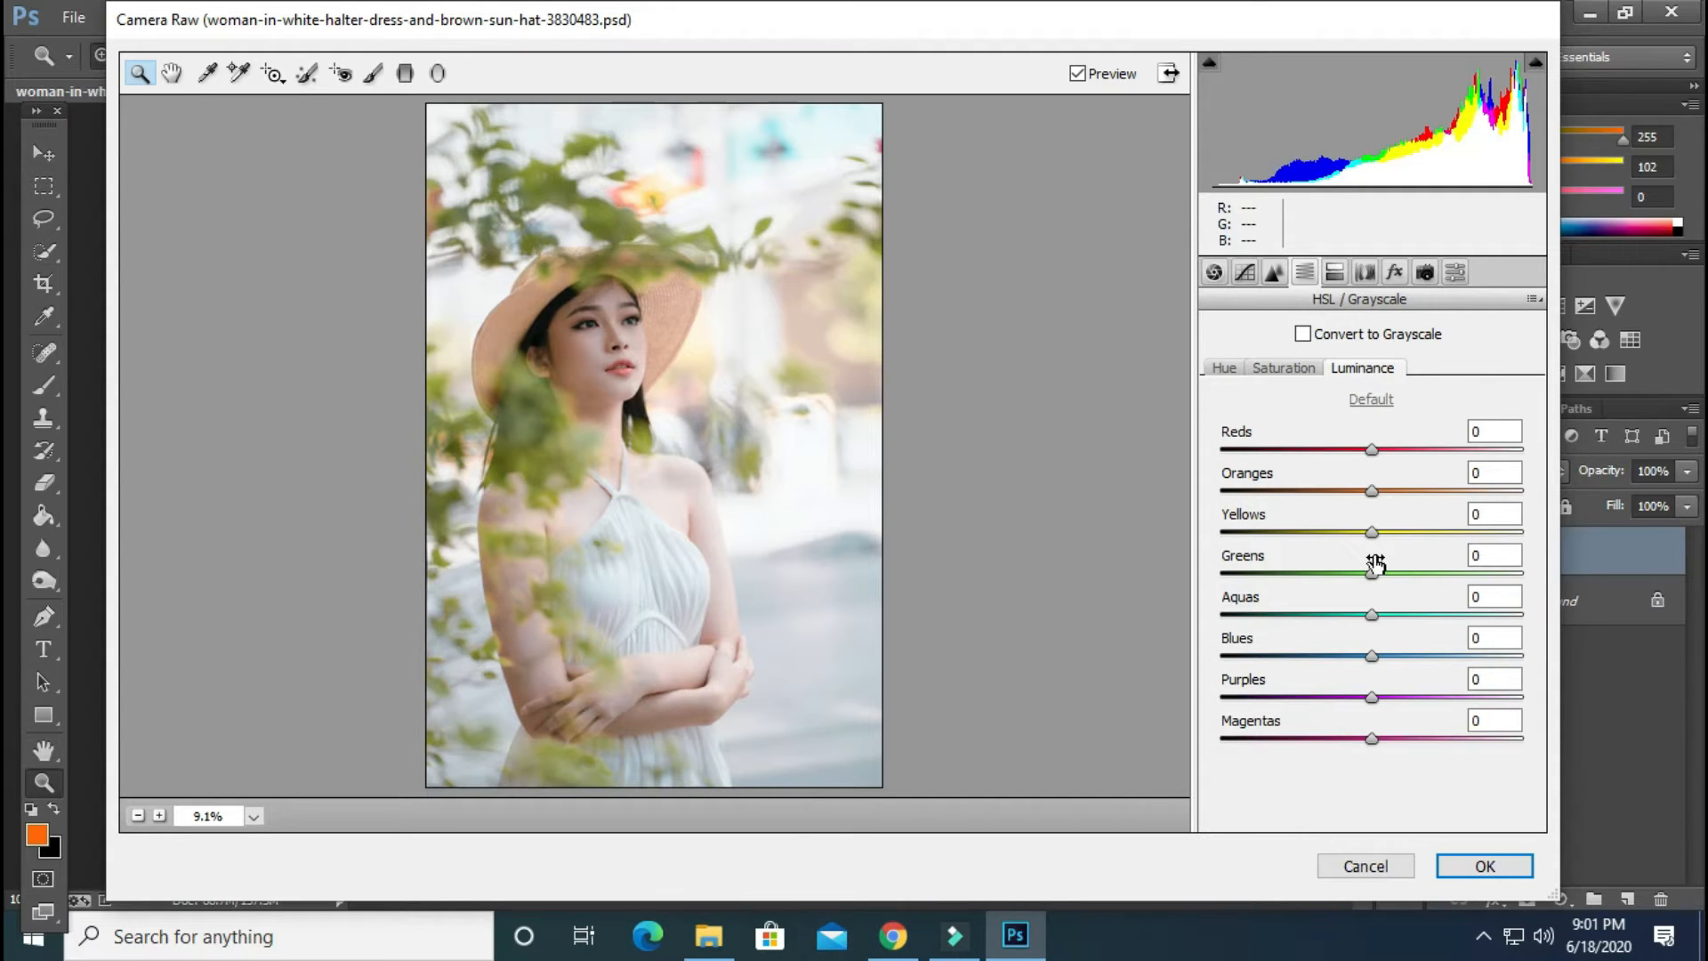
drag(1380, 576, 1423, 579)
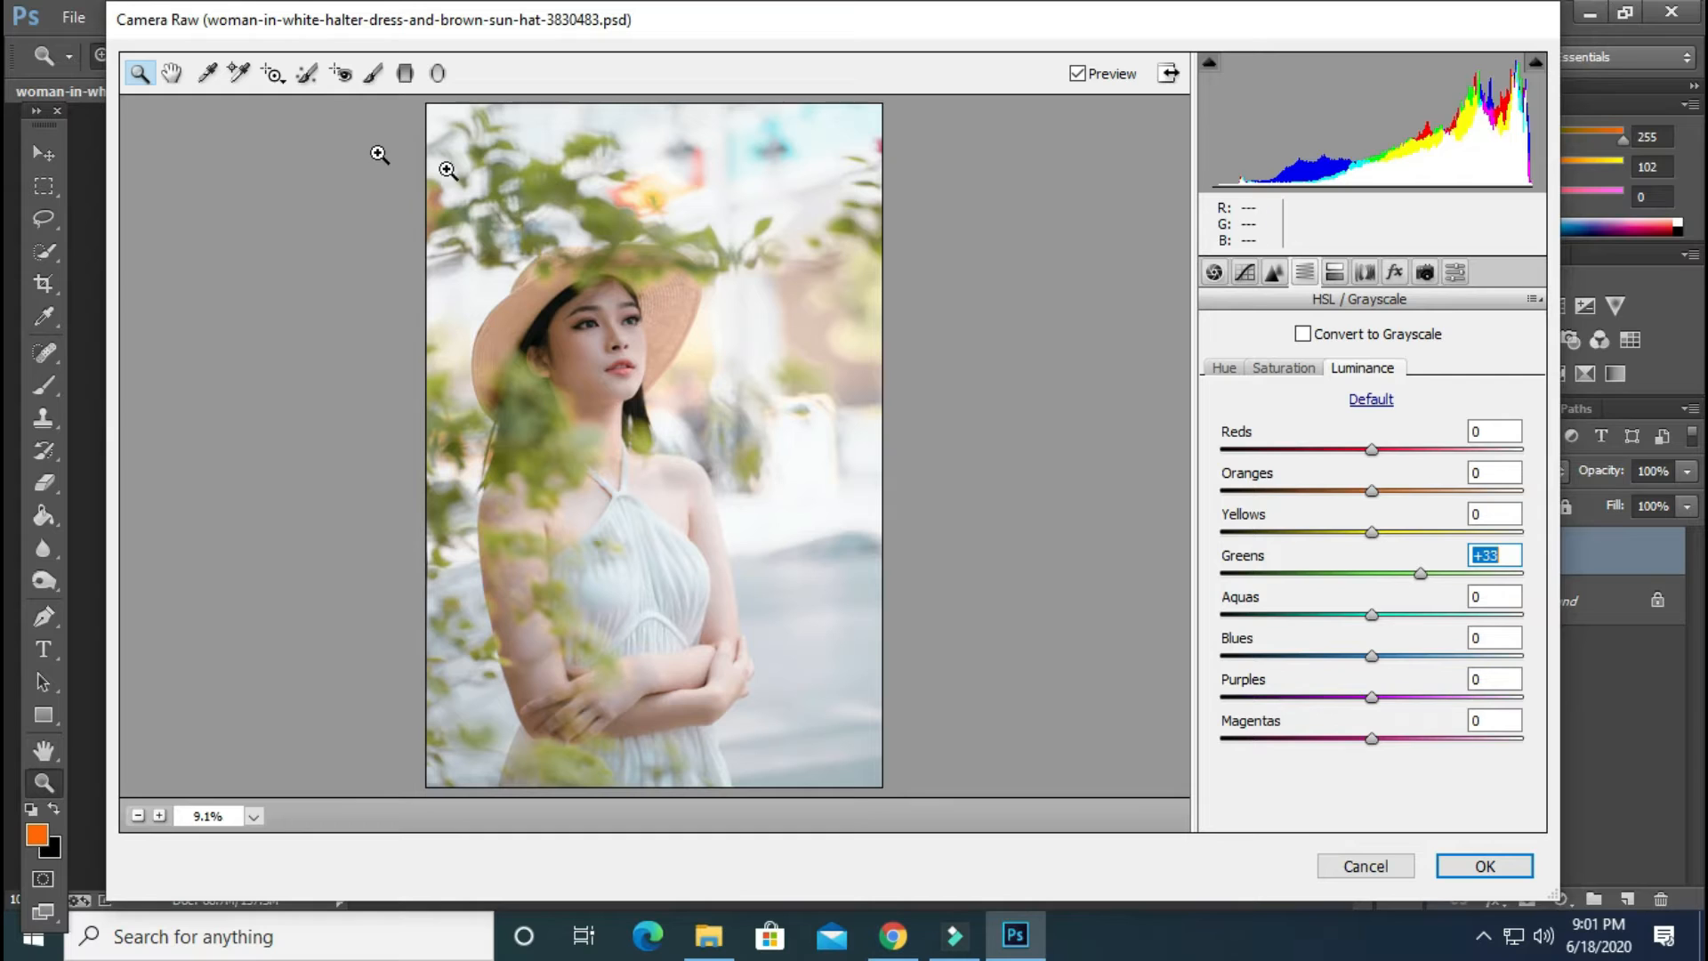
drag(1371, 490, 1347, 456)
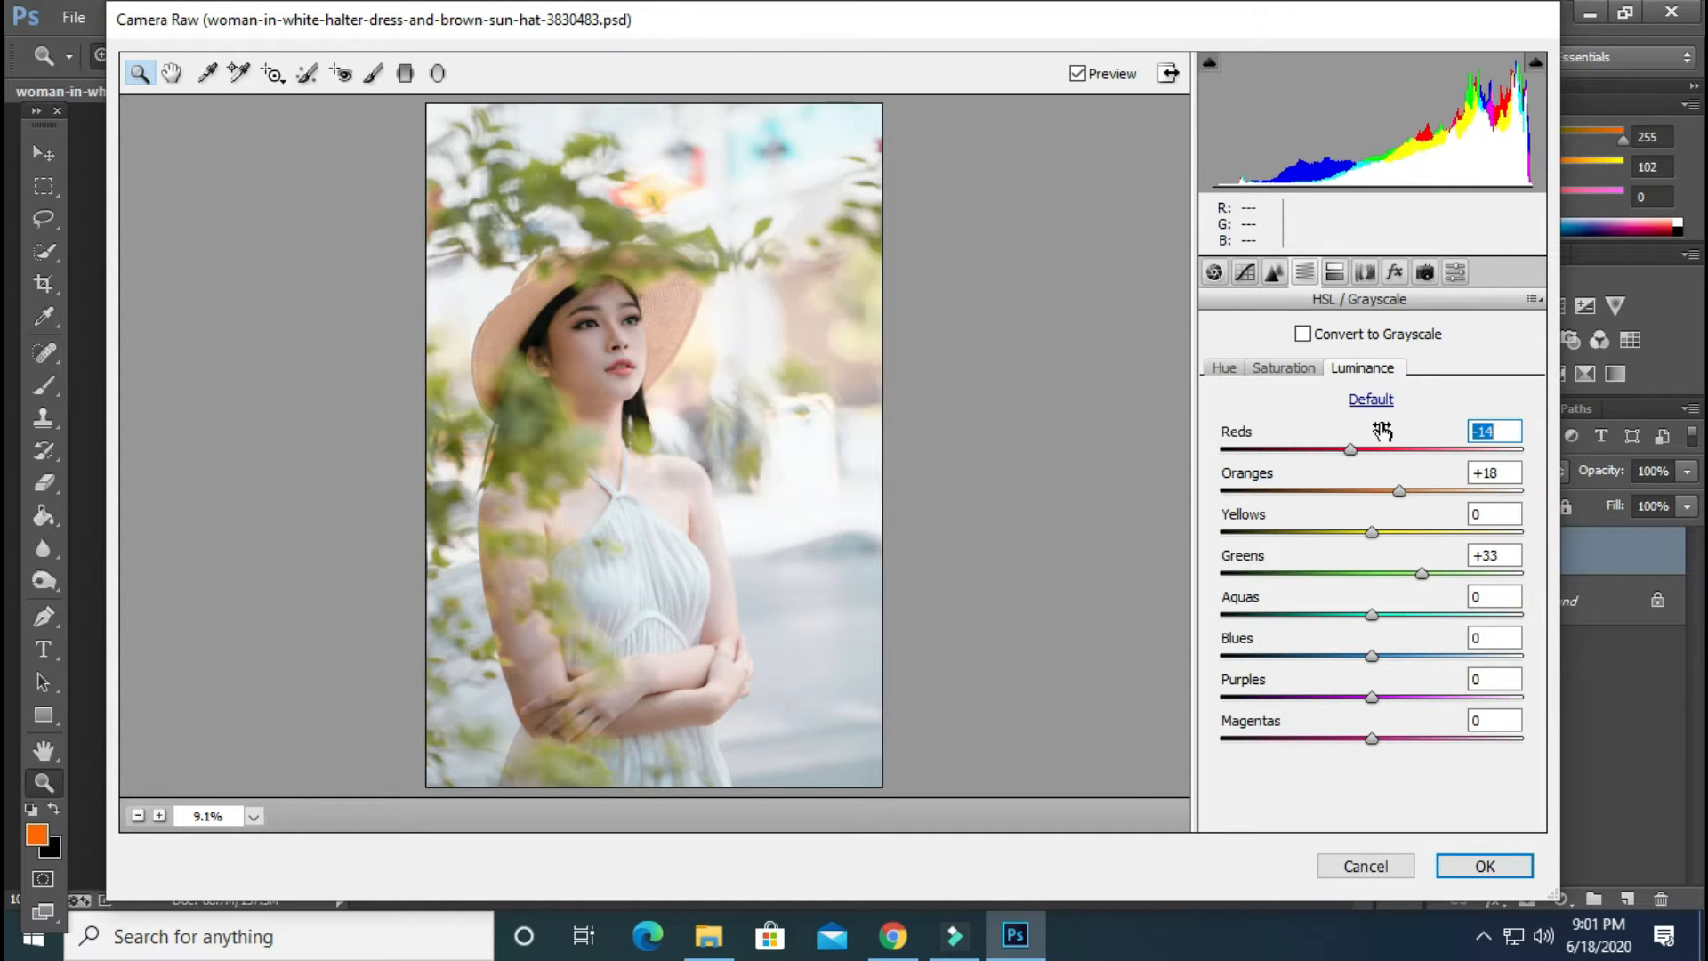
Set the HSL hue of Reds to -26 and of Oranges to -13
click(1213, 272)
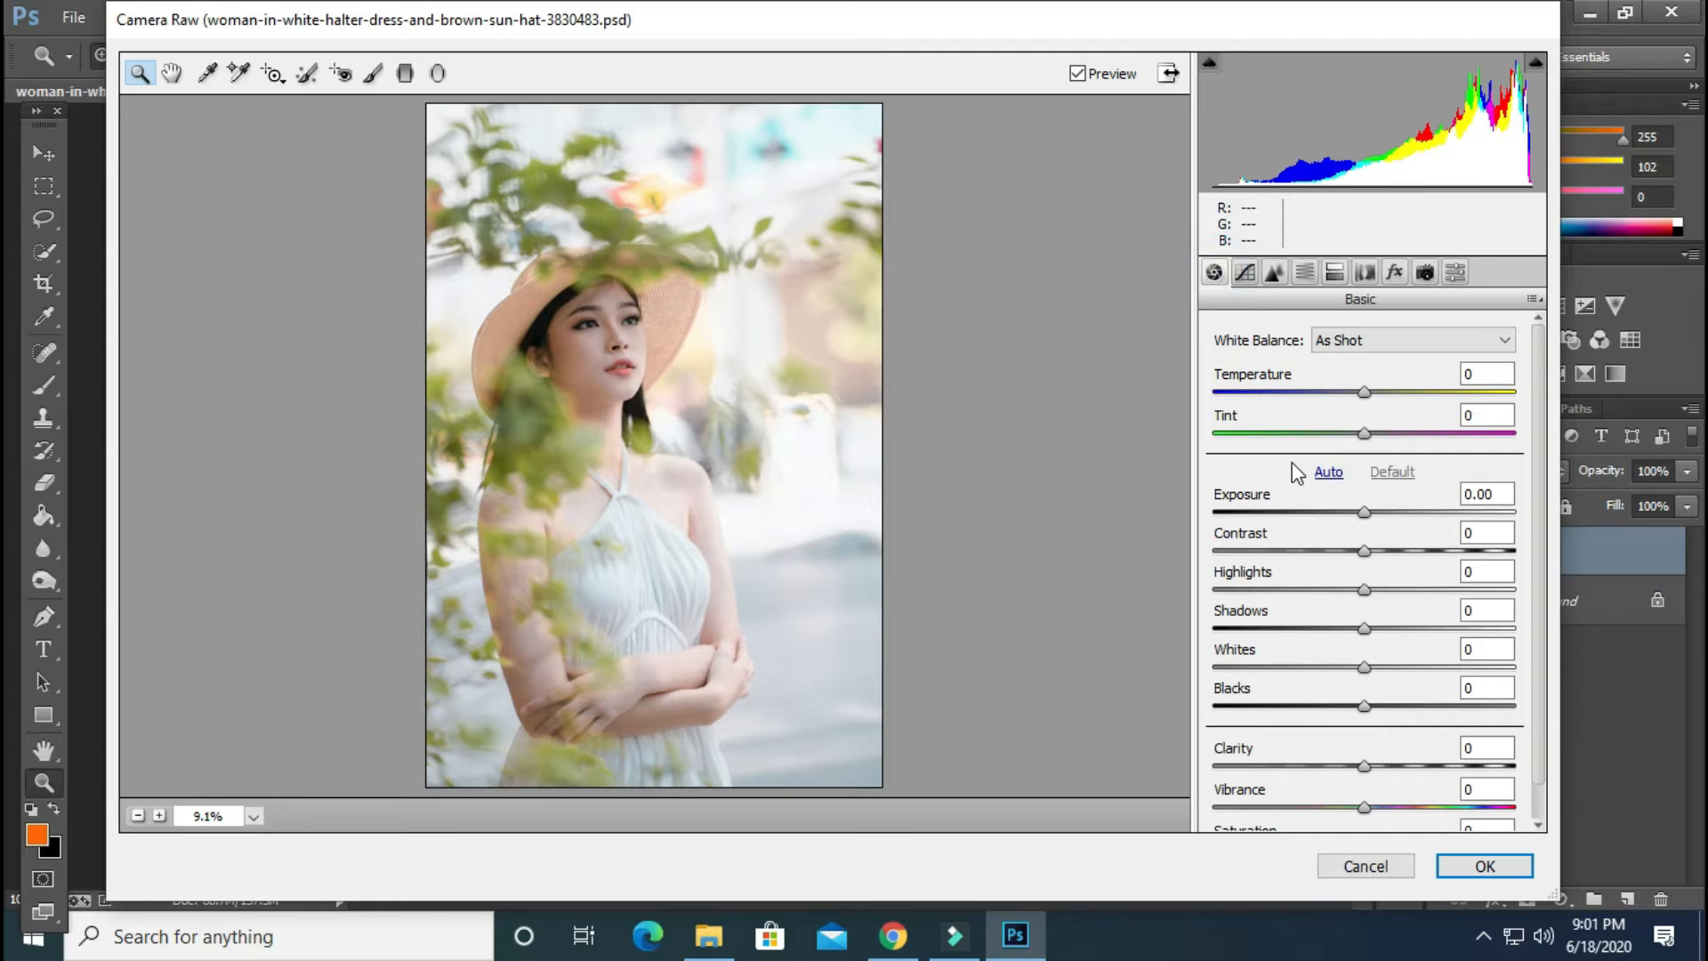
click(1288, 281)
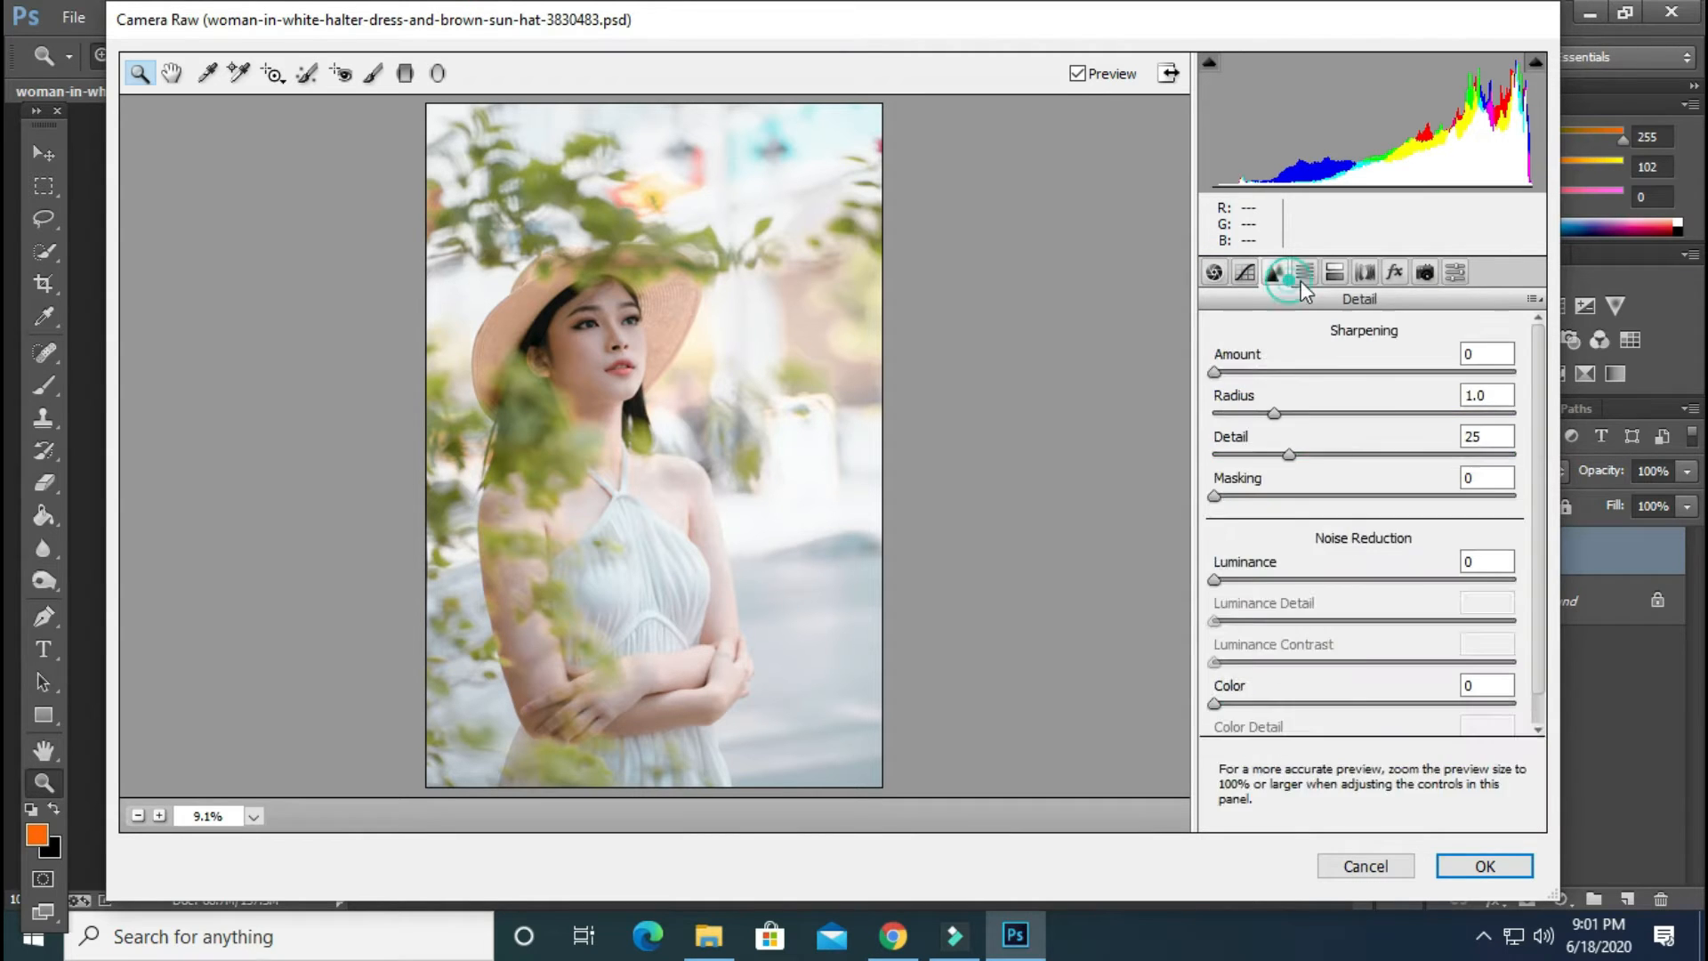
click(1302, 274)
click(1224, 367)
click(1362, 450)
drag(1358, 449, 1332, 450)
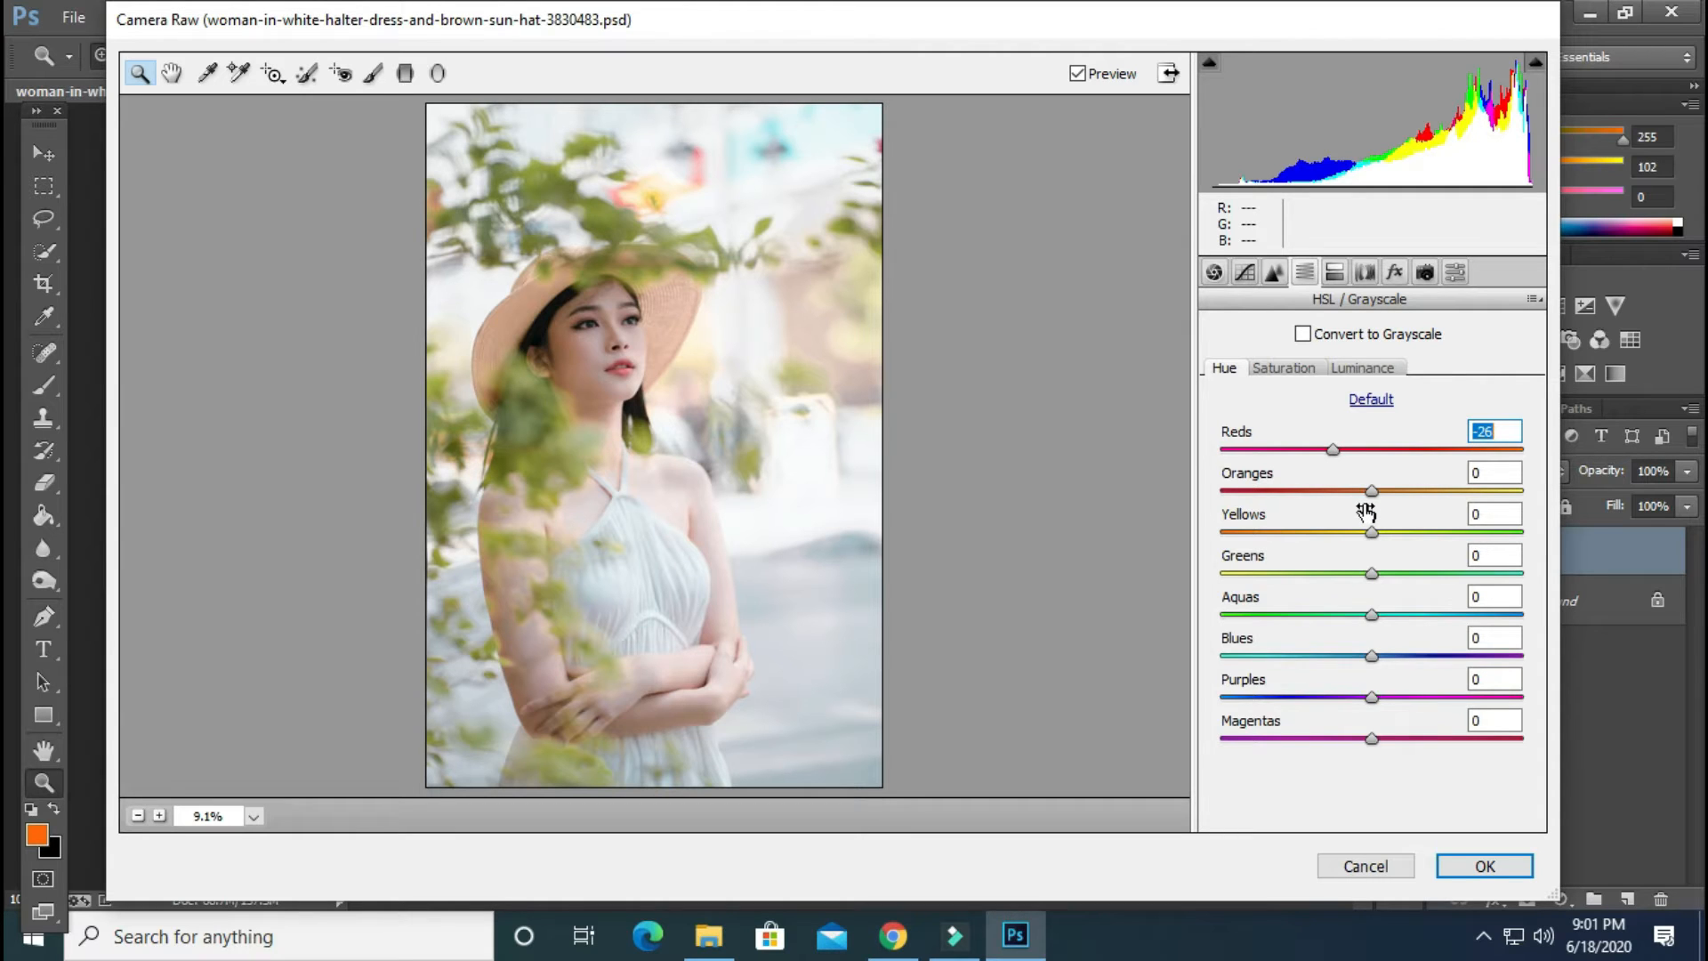
drag(1370, 490, 1353, 505)
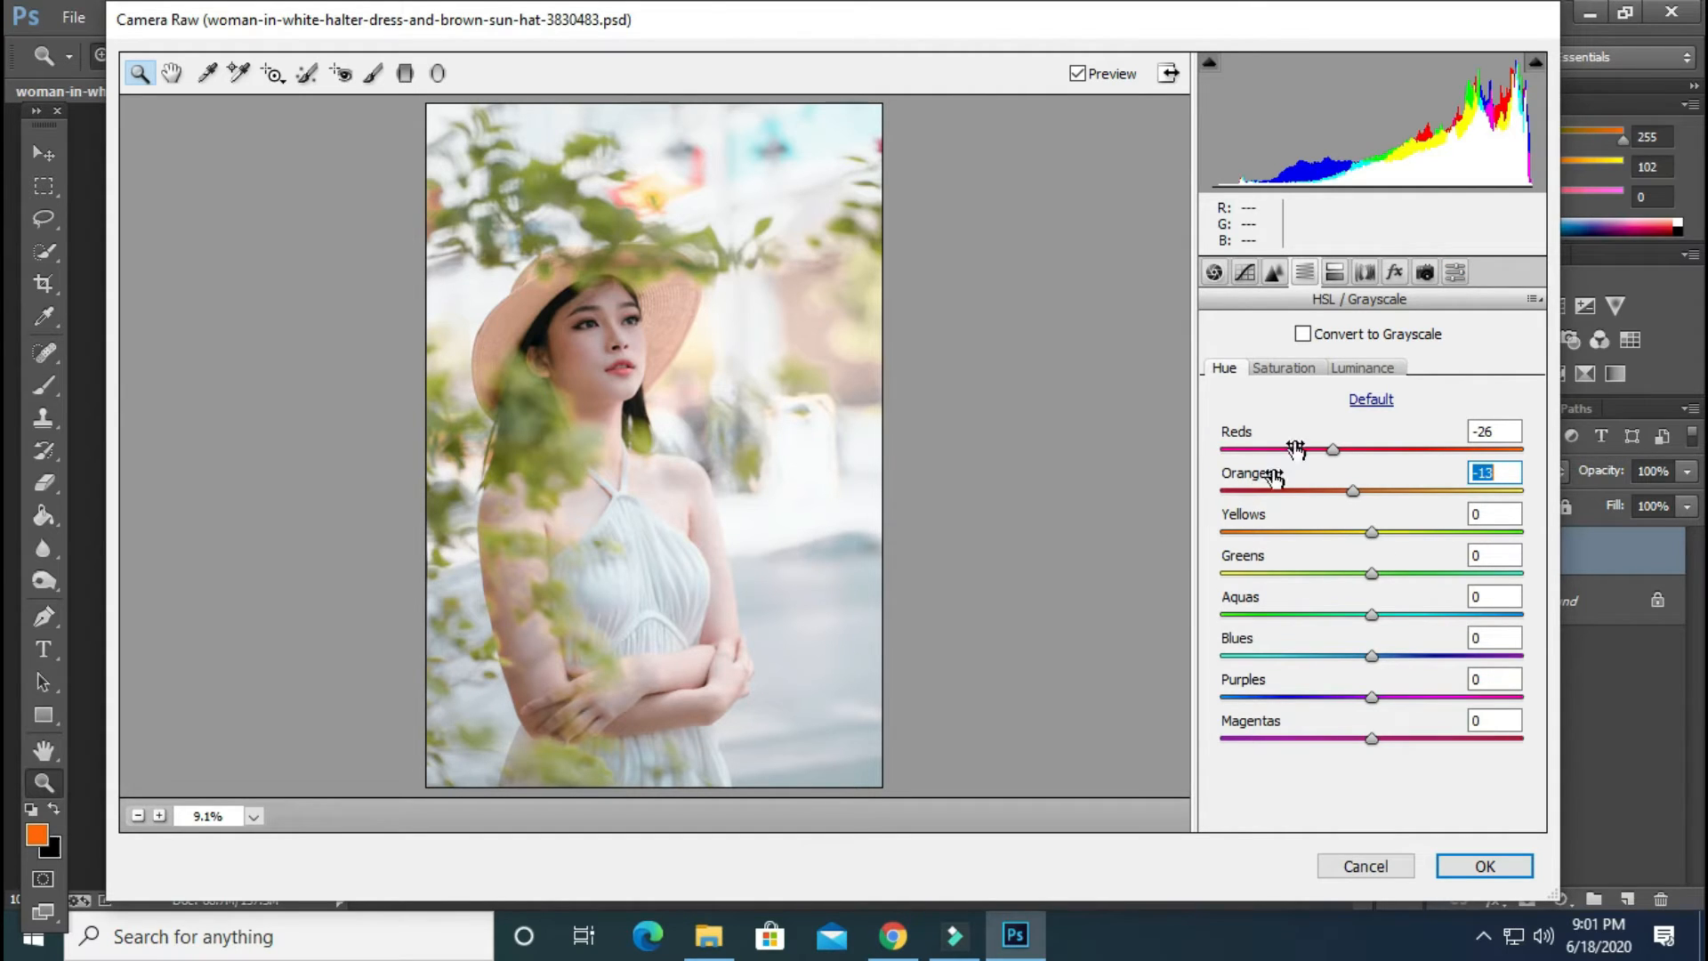
In Camera Calibration, set the Blue Primary hue to -15, the Green Primary hue to +27 and the Red Primary hue to +20
click(1424, 273)
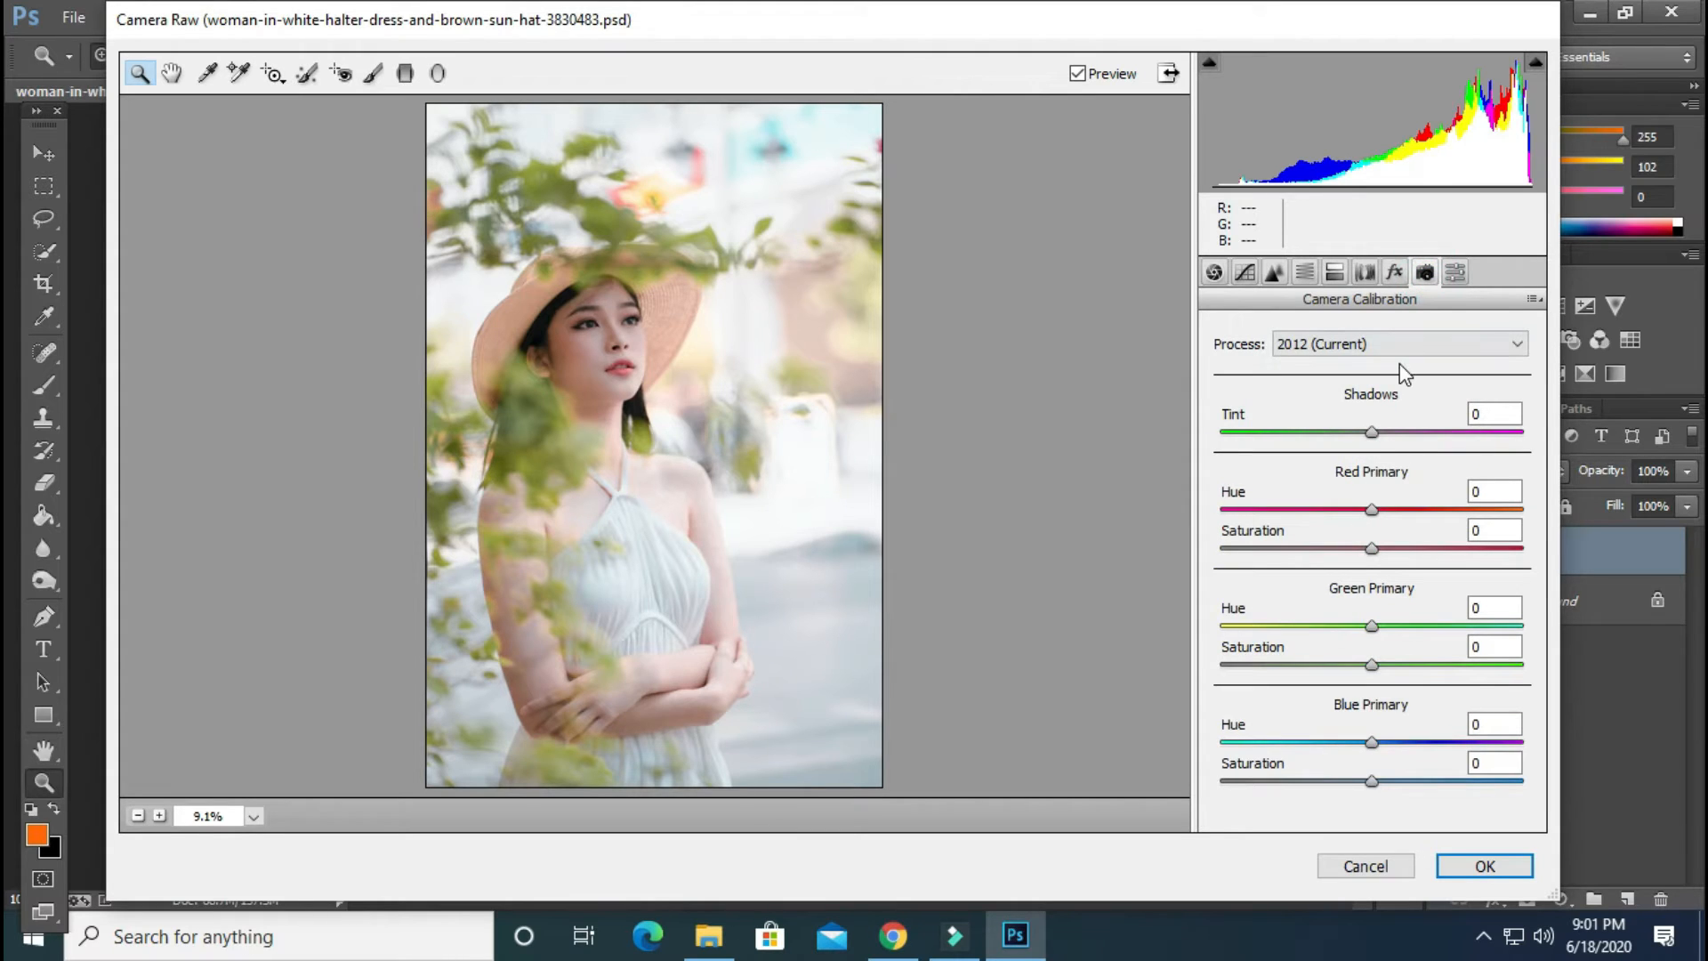
drag(1372, 744, 1349, 744)
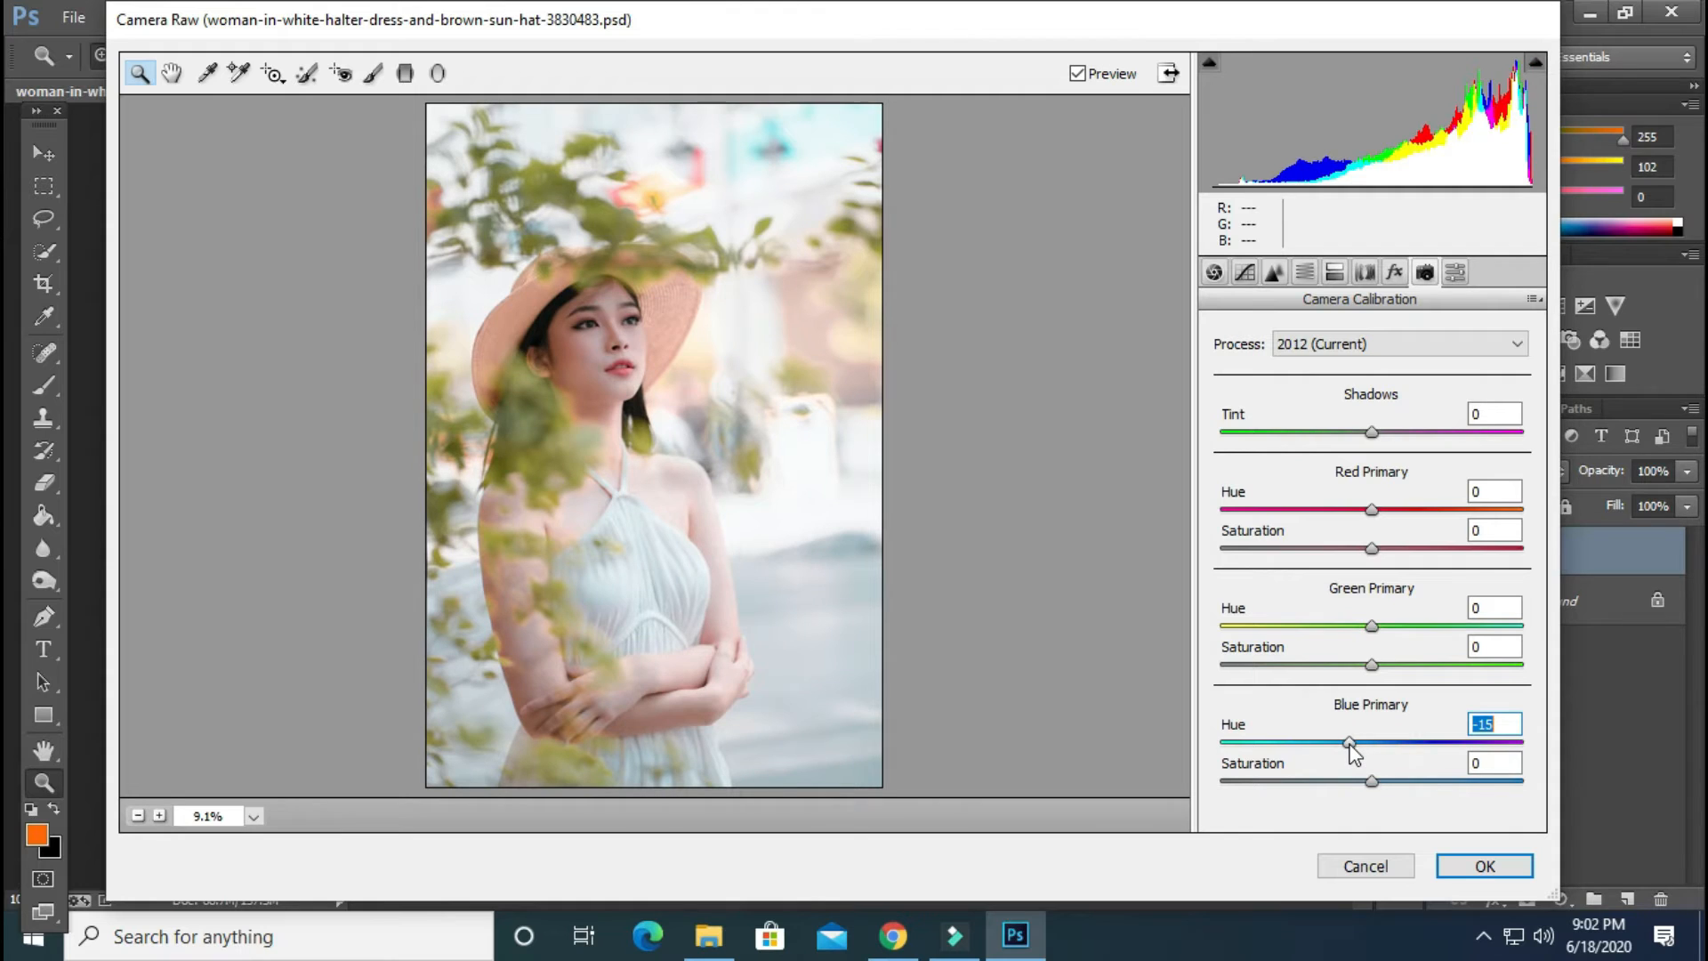
drag(1371, 626, 1418, 628)
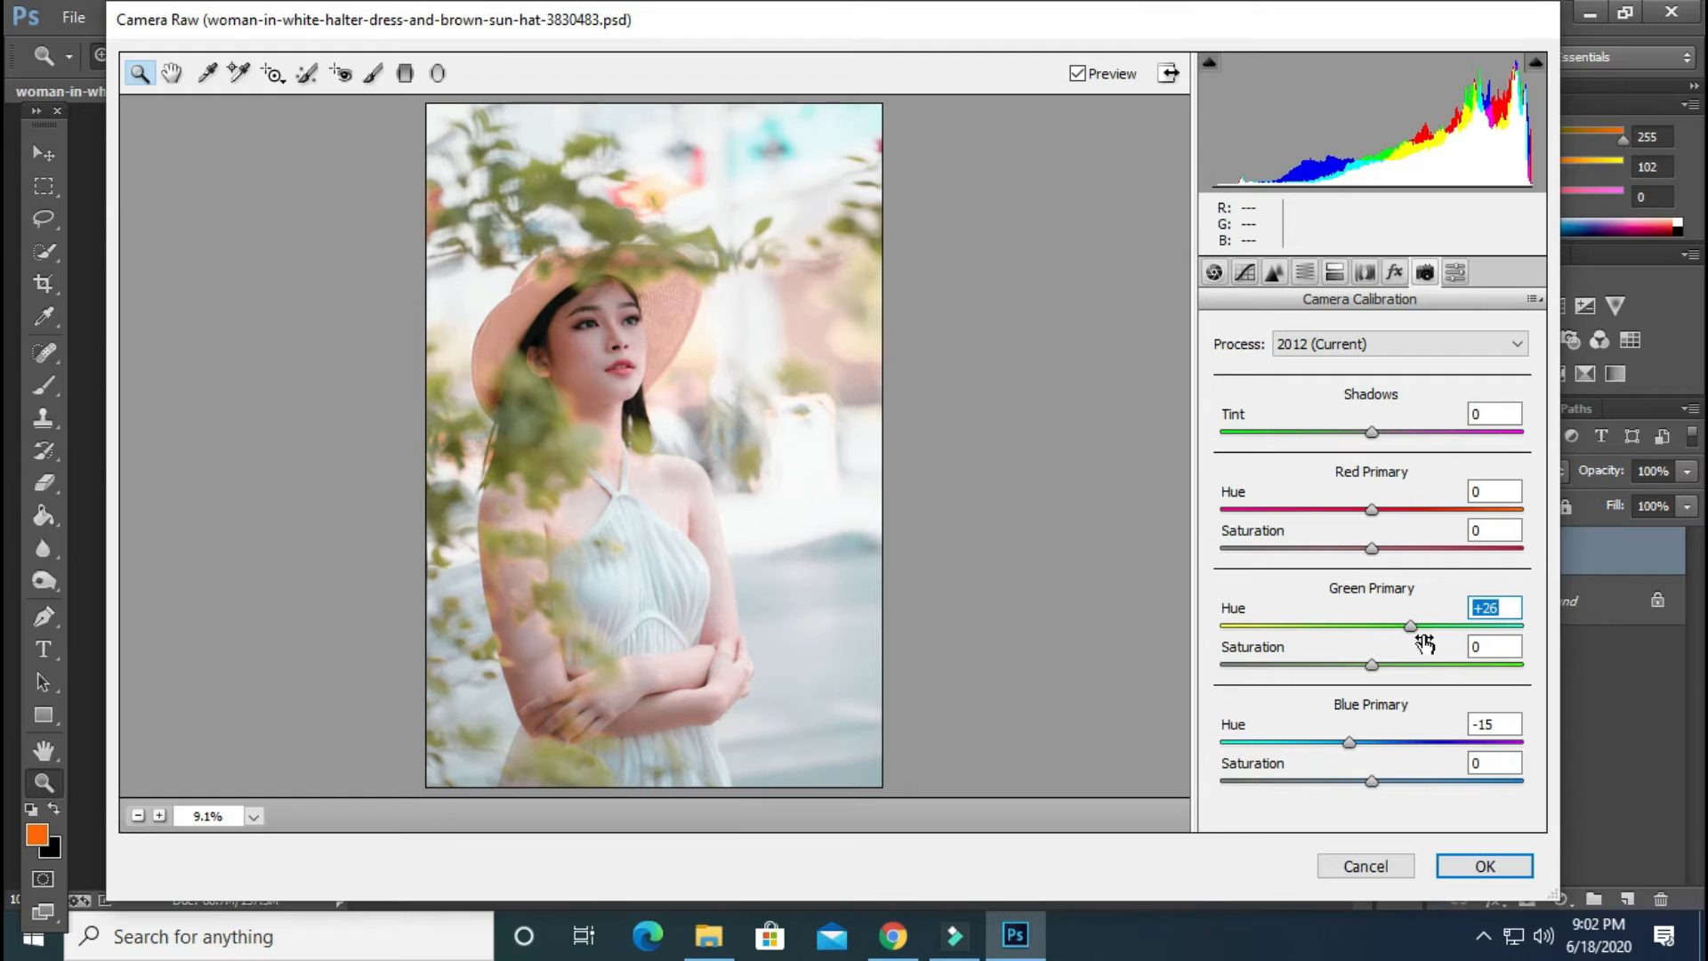
text(27)
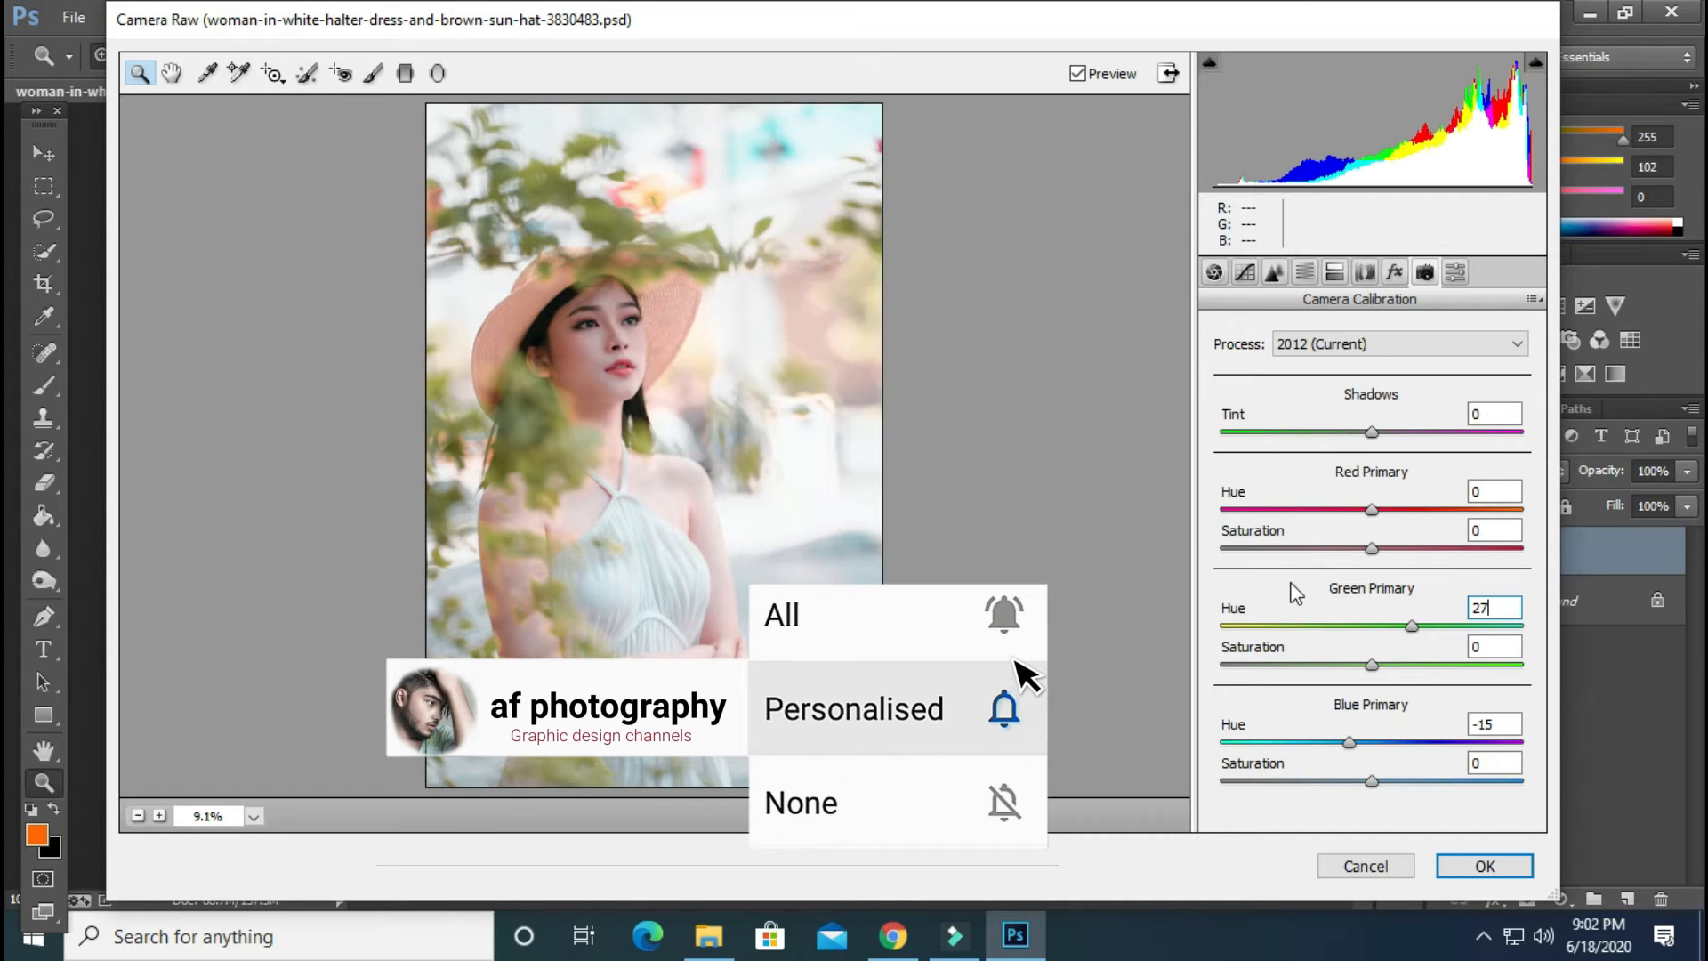
drag(1371, 508, 1397, 516)
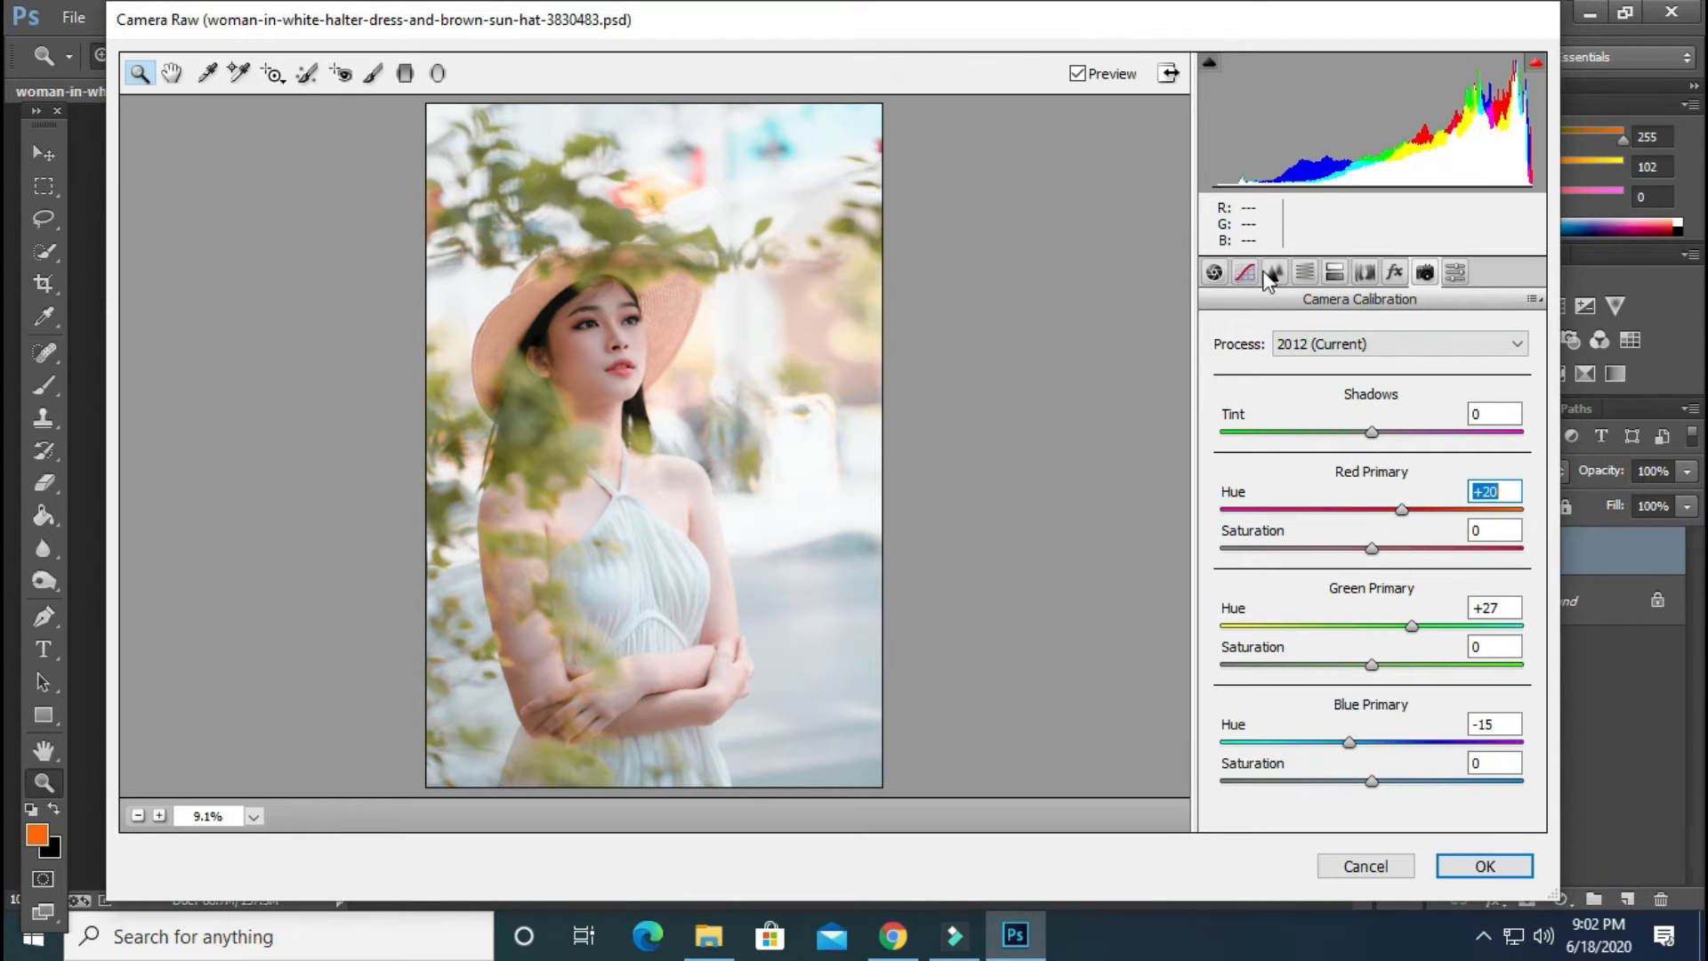
Split-tone the photo with highlights at hue 203 and saturation 11, and shadows at hue 66 and saturation 8
click(1300, 274)
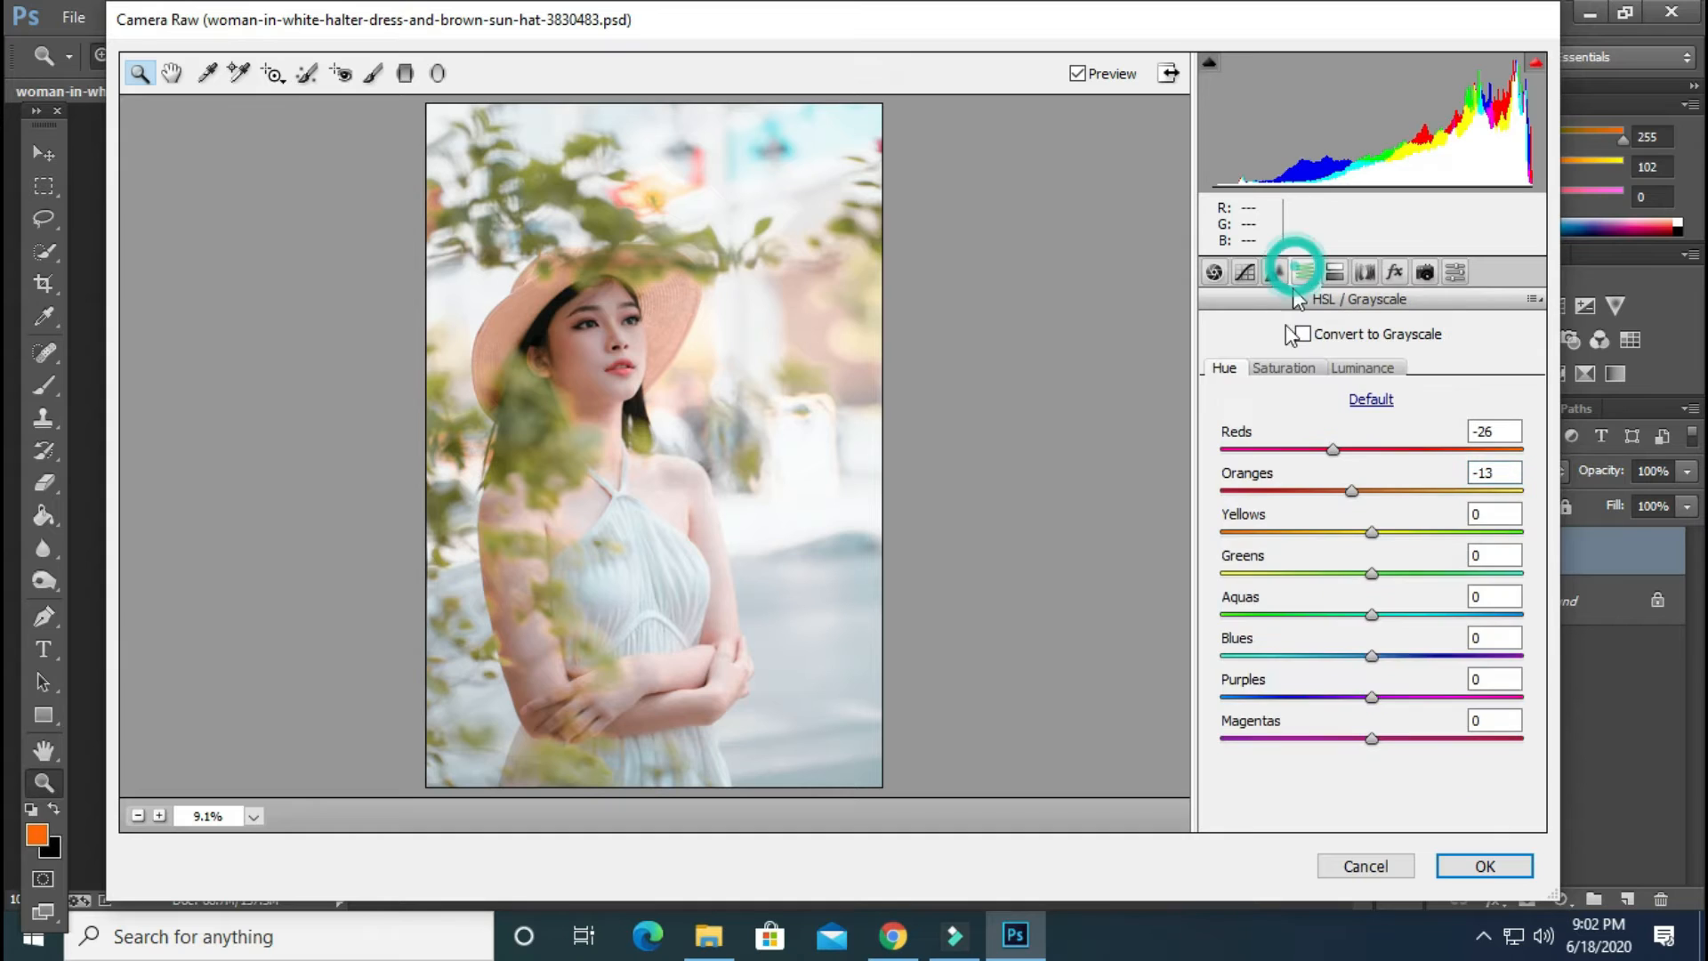
click(1337, 281)
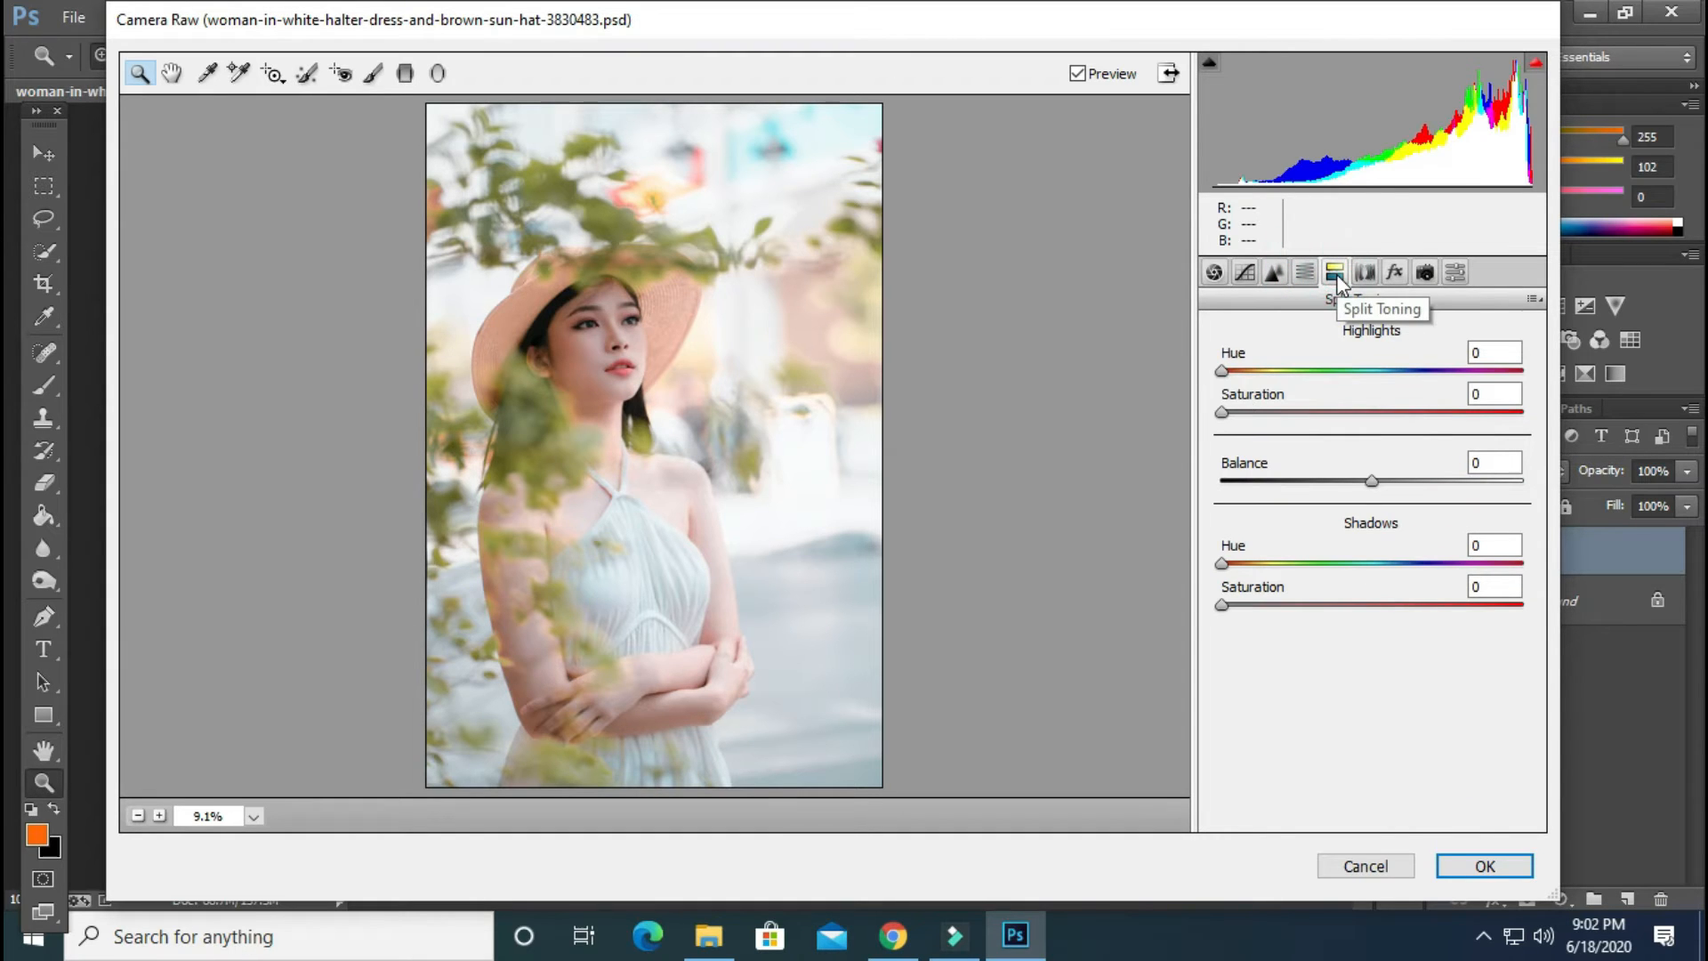
click(1374, 370)
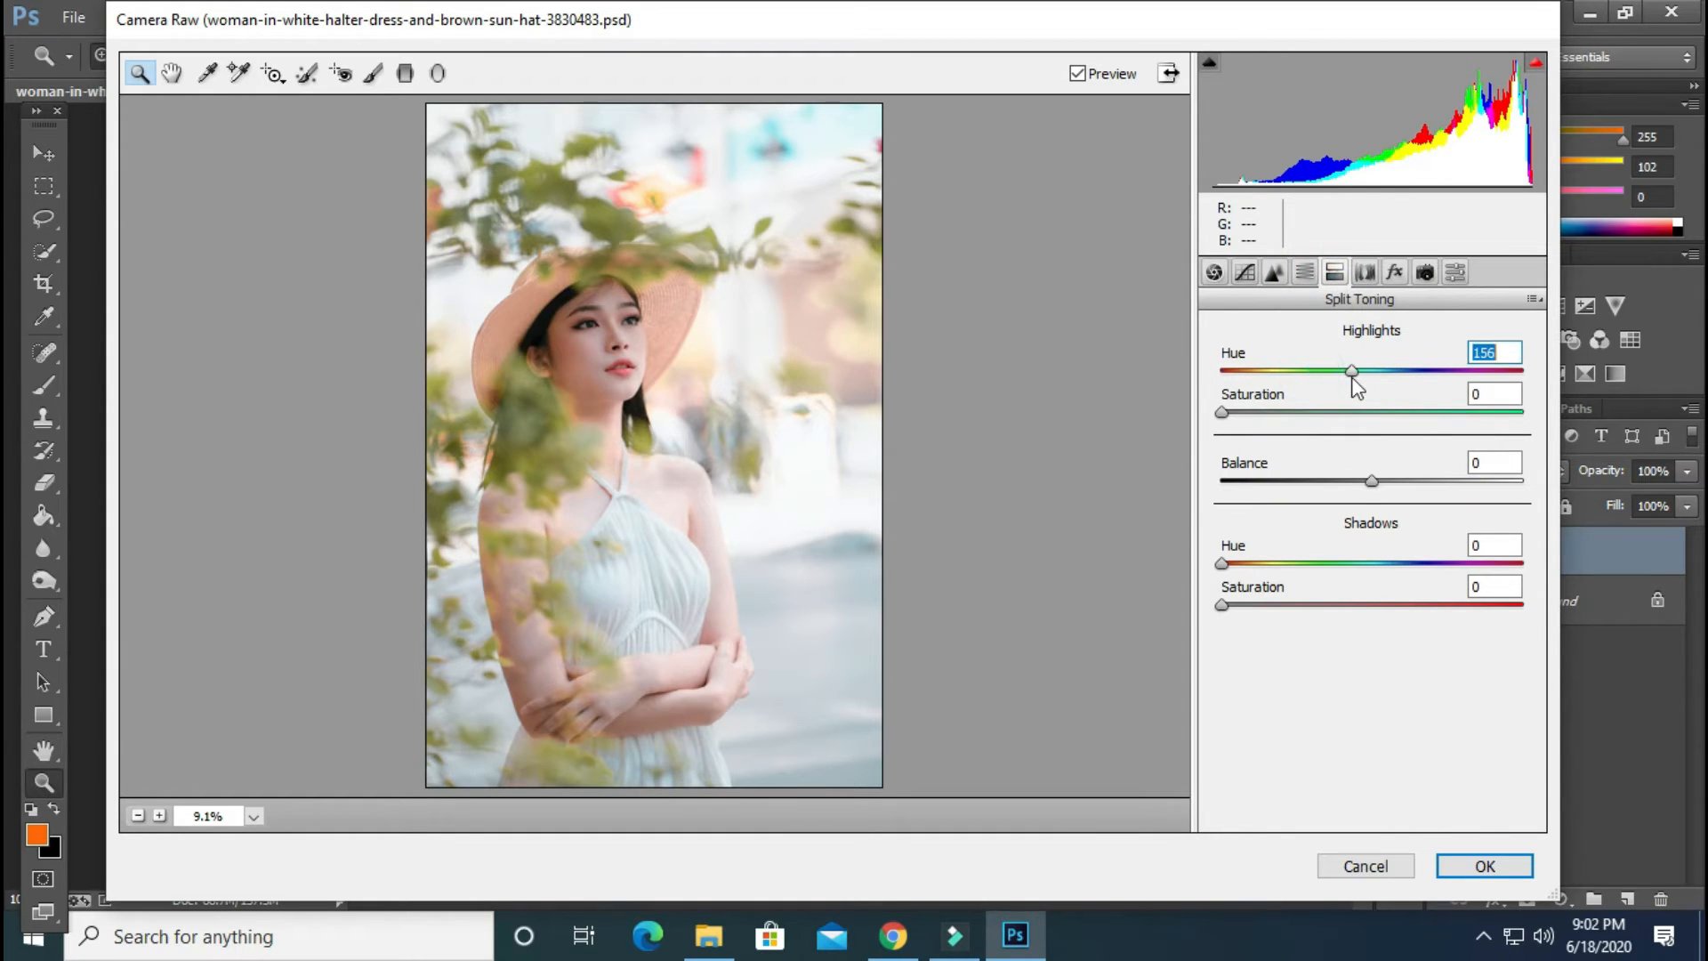
drag(1375, 381, 1390, 386)
click(1255, 413)
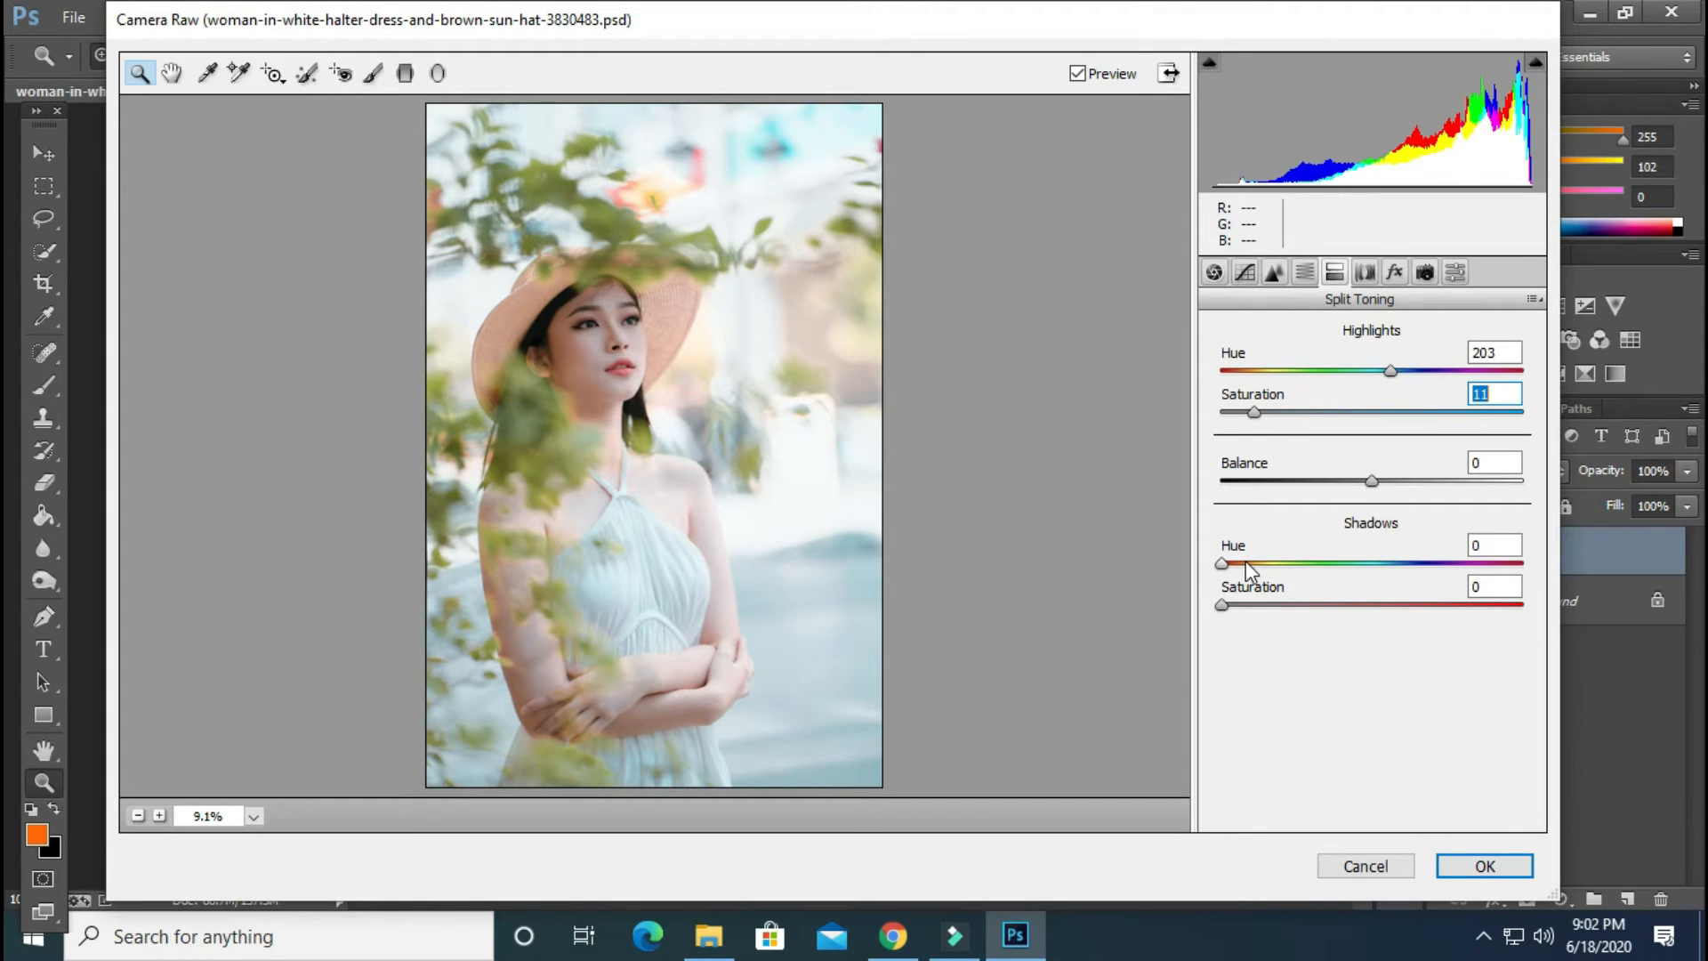
drag(1245, 563, 1278, 565)
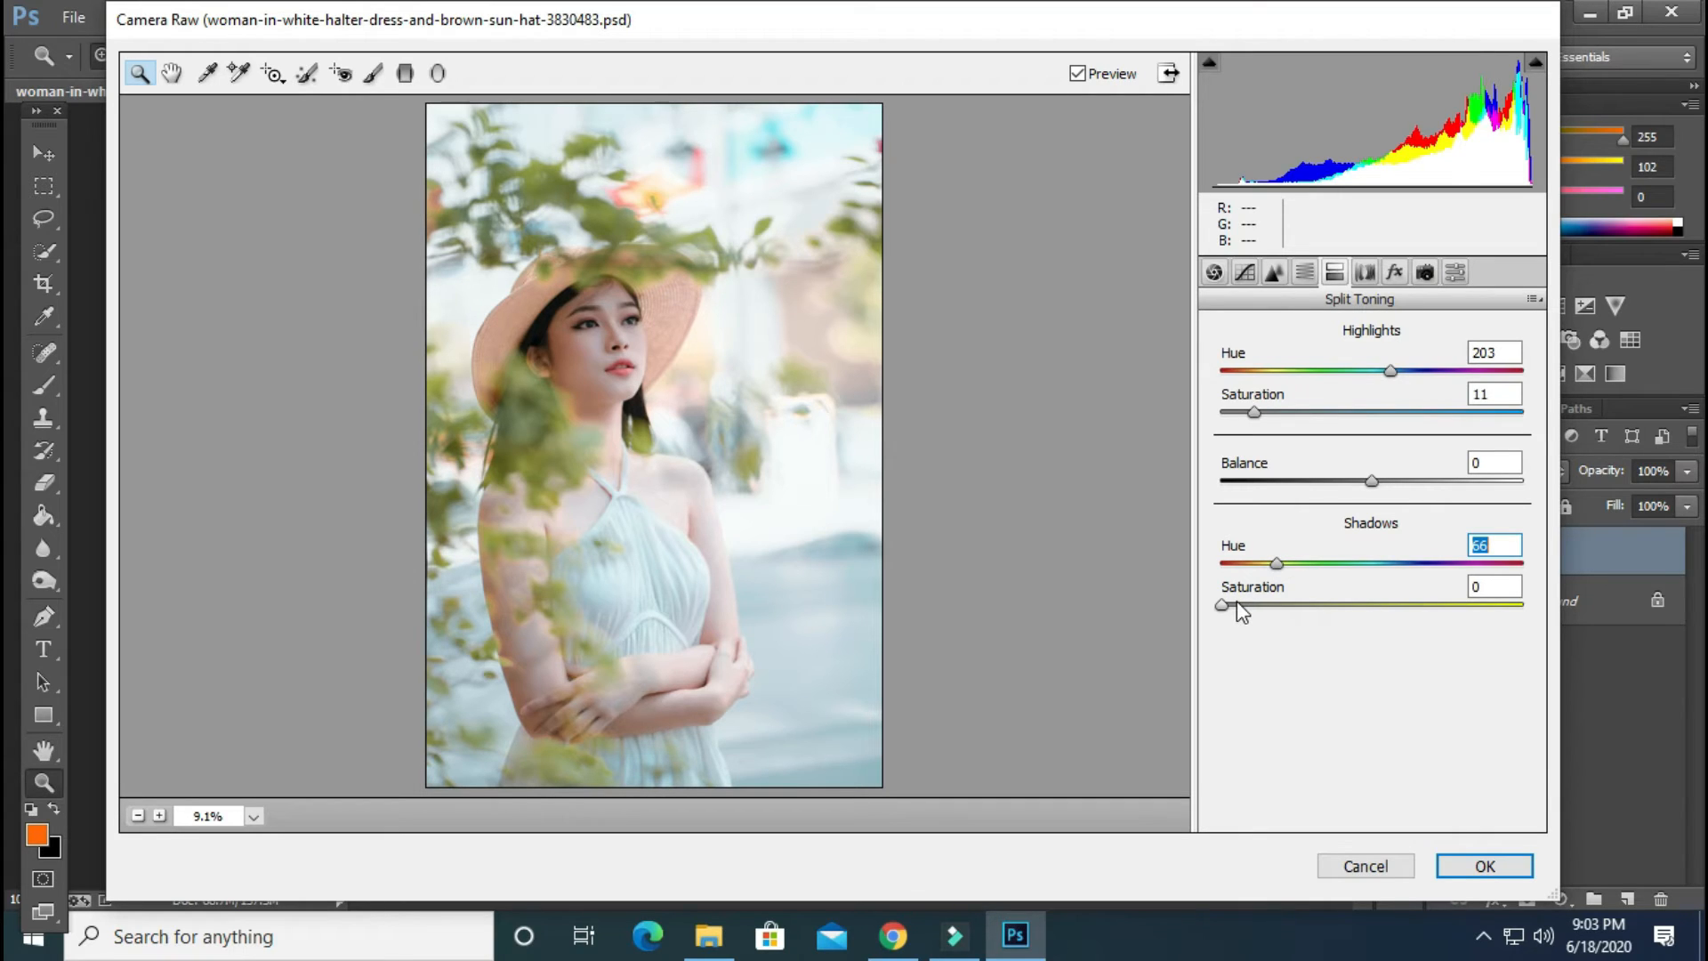
drag(1236, 602, 1245, 604)
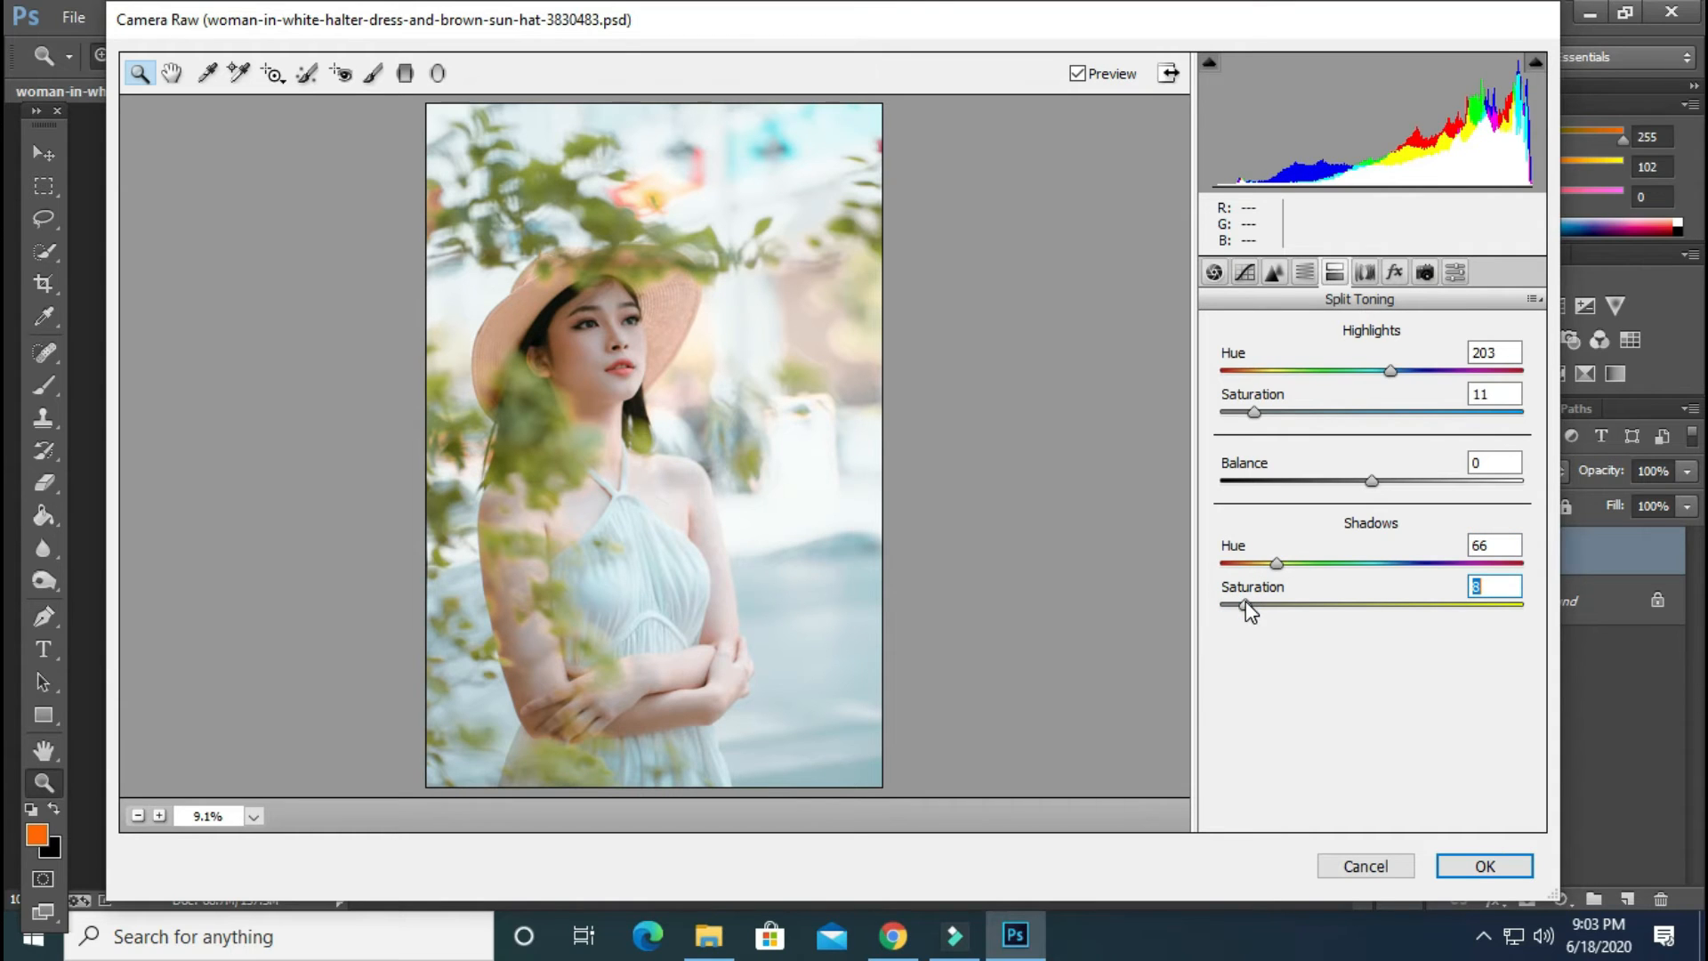
Set the sharpening amount to 46 and the luminance noise reduction to 19
click(1274, 272)
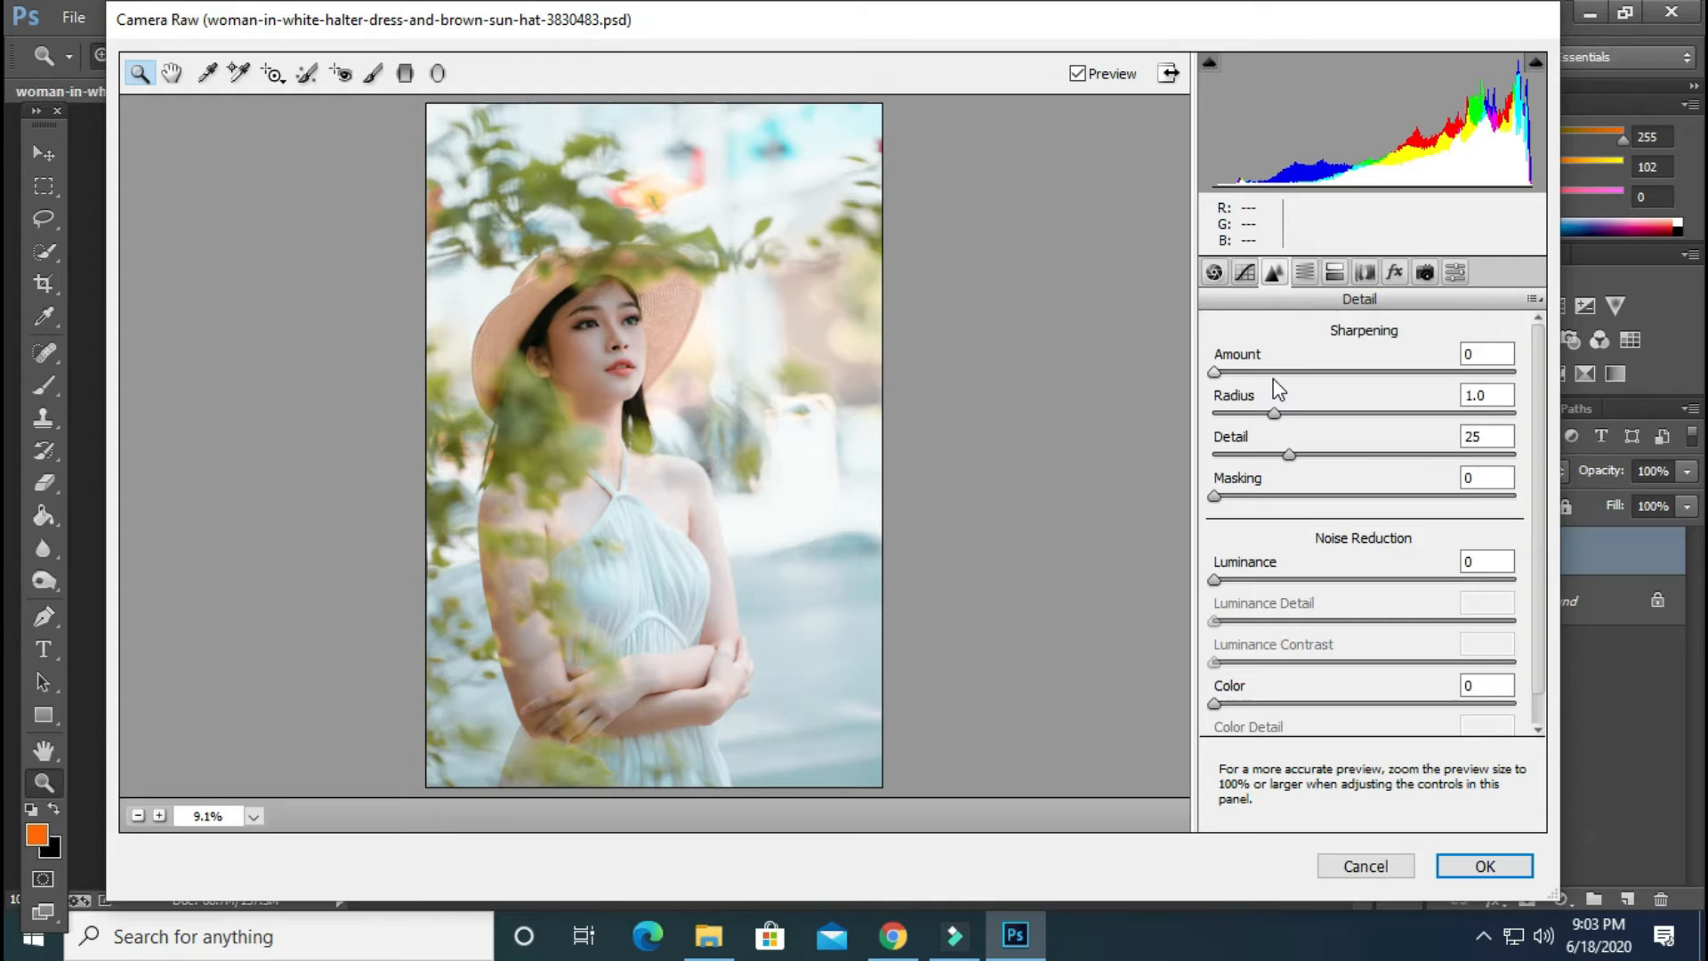
click(1277, 380)
drag(1279, 381, 1307, 375)
drag(1236, 580, 1271, 582)
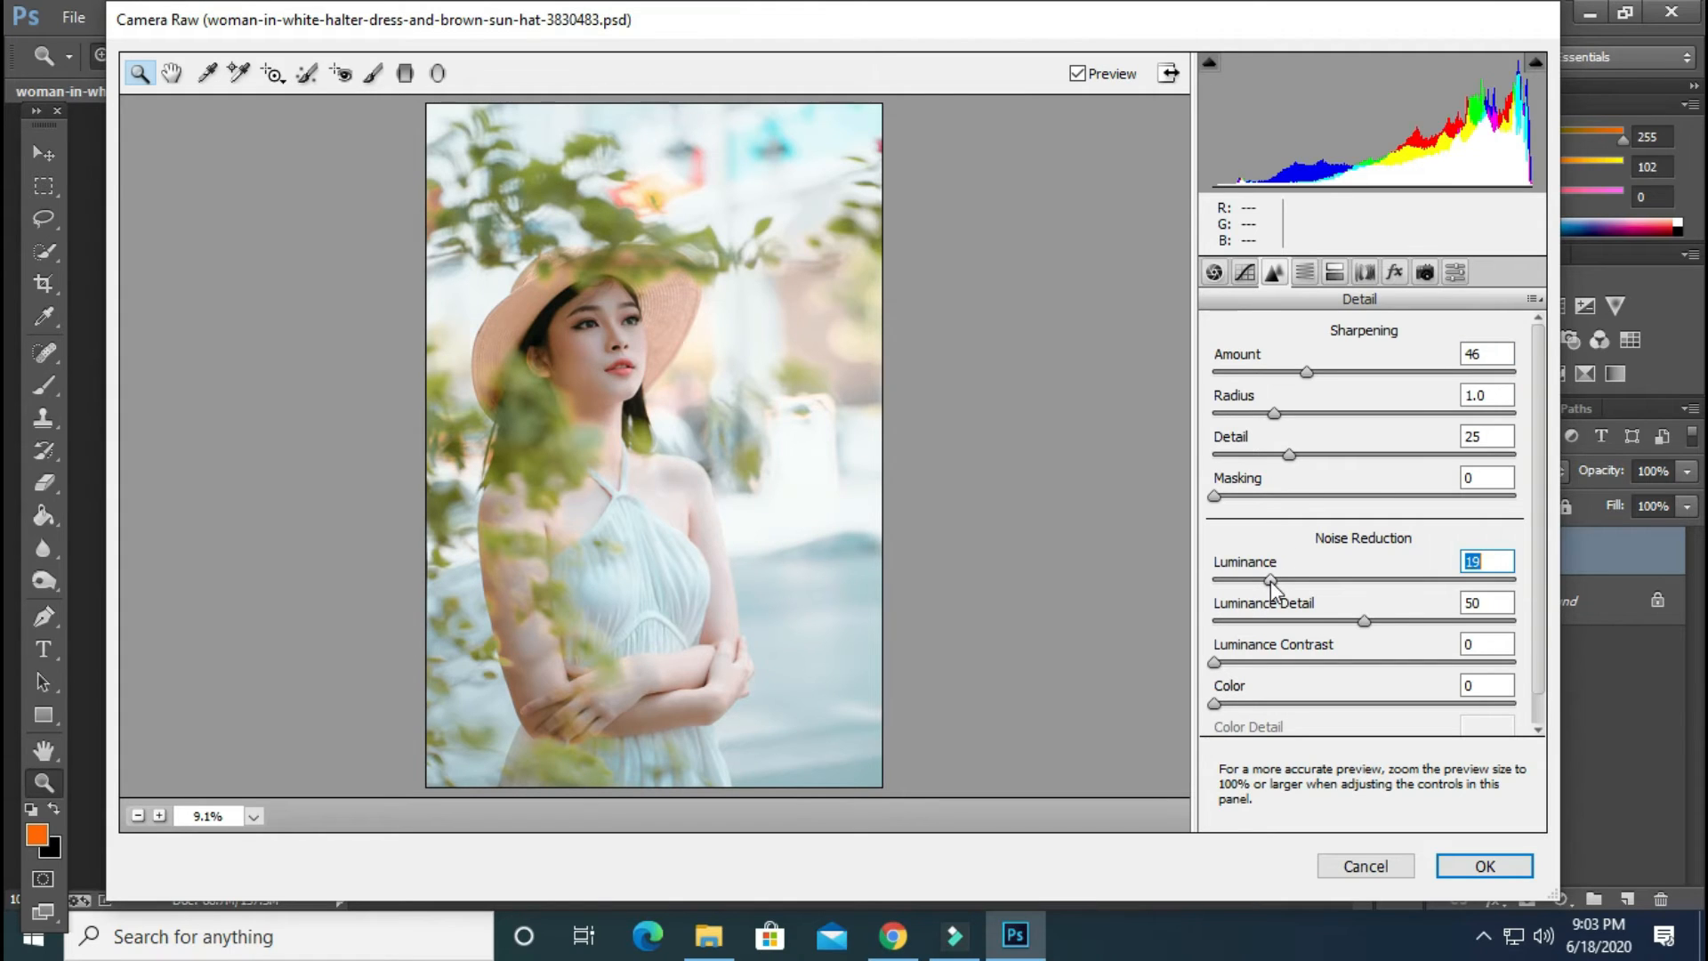
Add a Highlight Priority post-crop vignette with an amount of -10
click(1394, 272)
drag(1373, 591, 1358, 601)
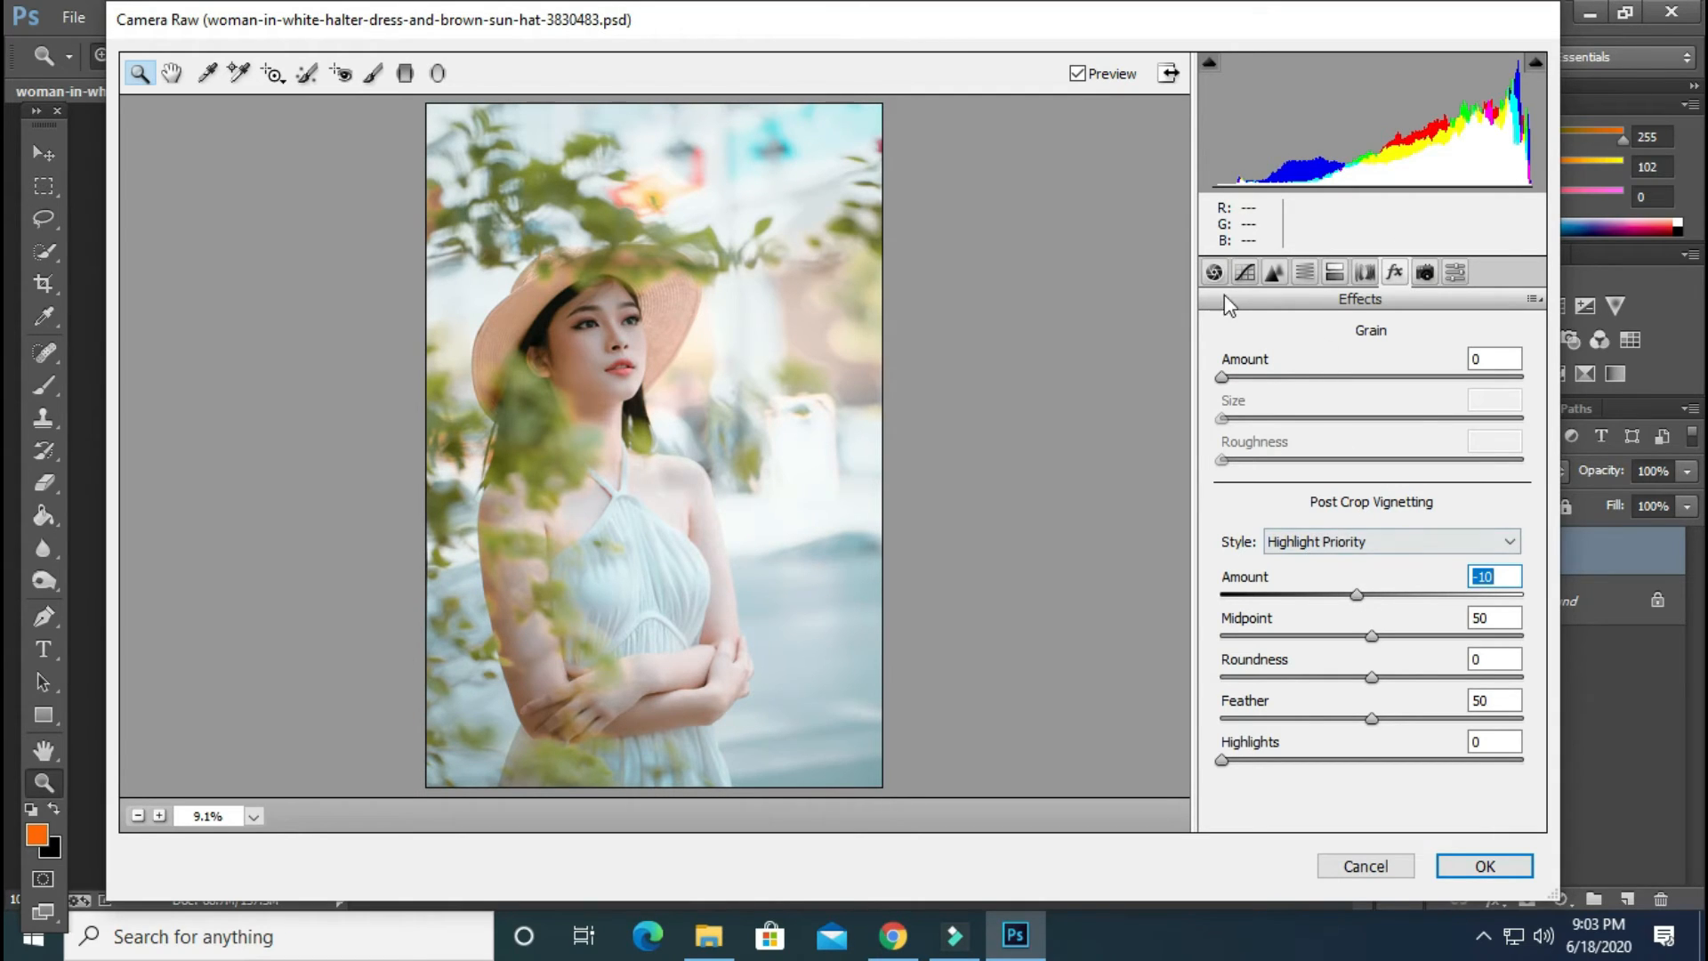
Lower the photo's exposure to -0.25 in the Basic adjustments
click(1214, 272)
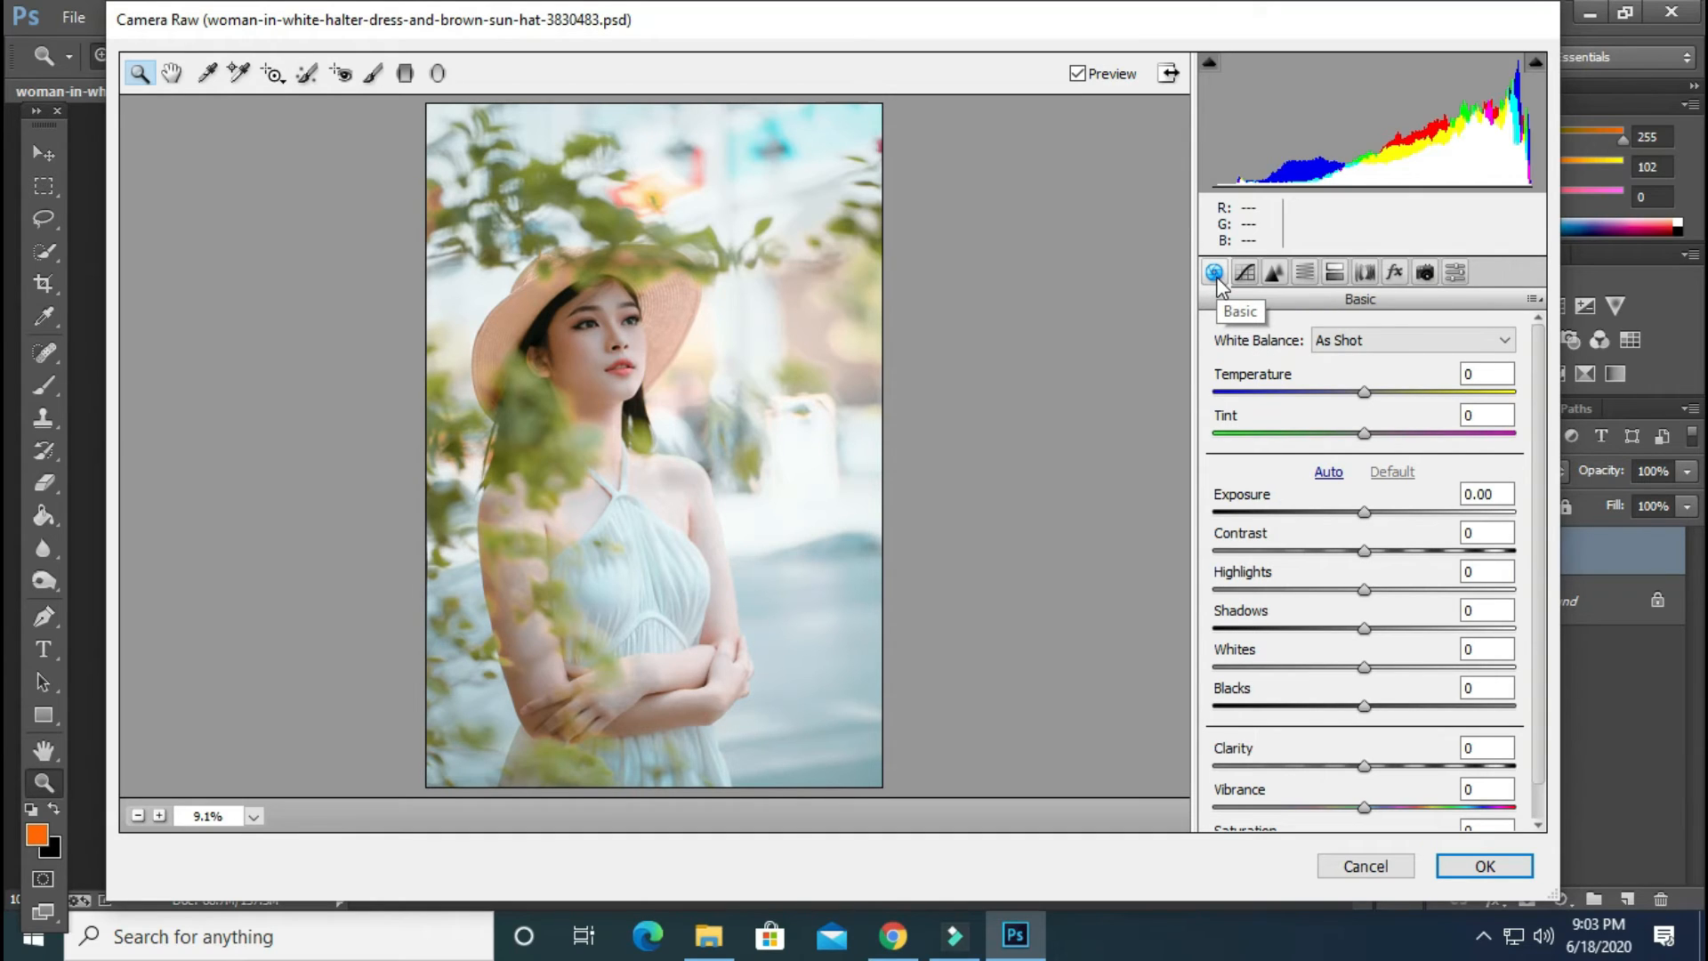
click(1365, 513)
drag(1364, 513, 1357, 514)
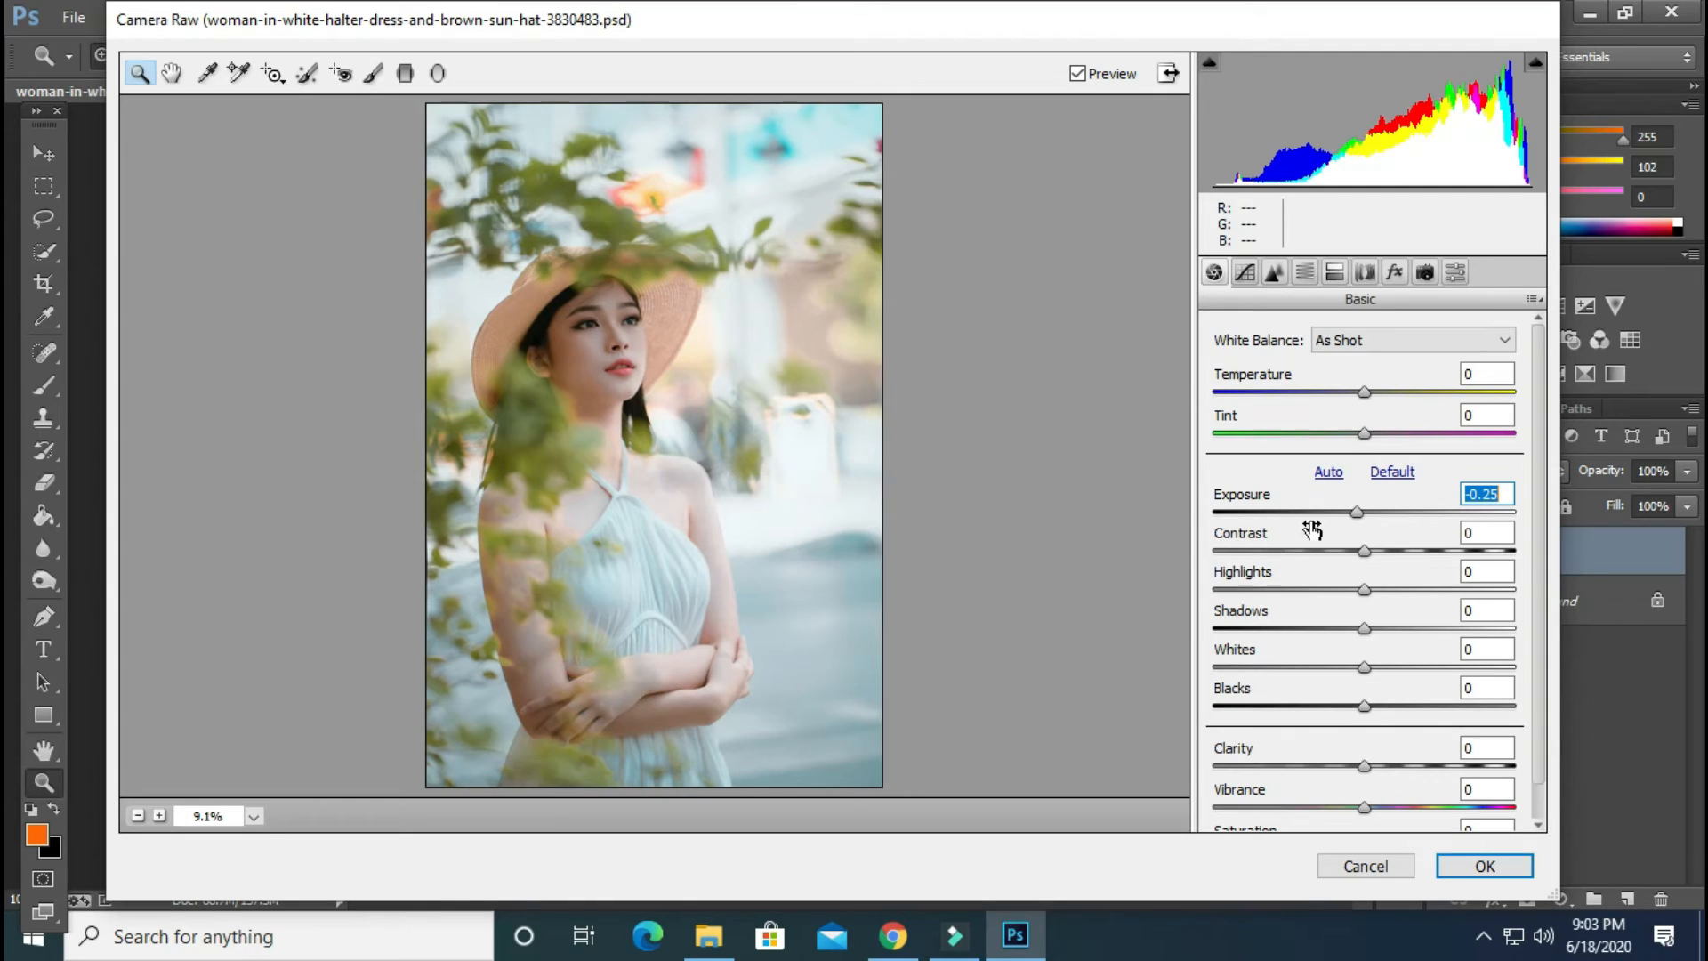
Raise the contrast to +9, the shadows to +27 and the clarity to +6 in the Basic adjustments
drag(1368, 551, 1387, 561)
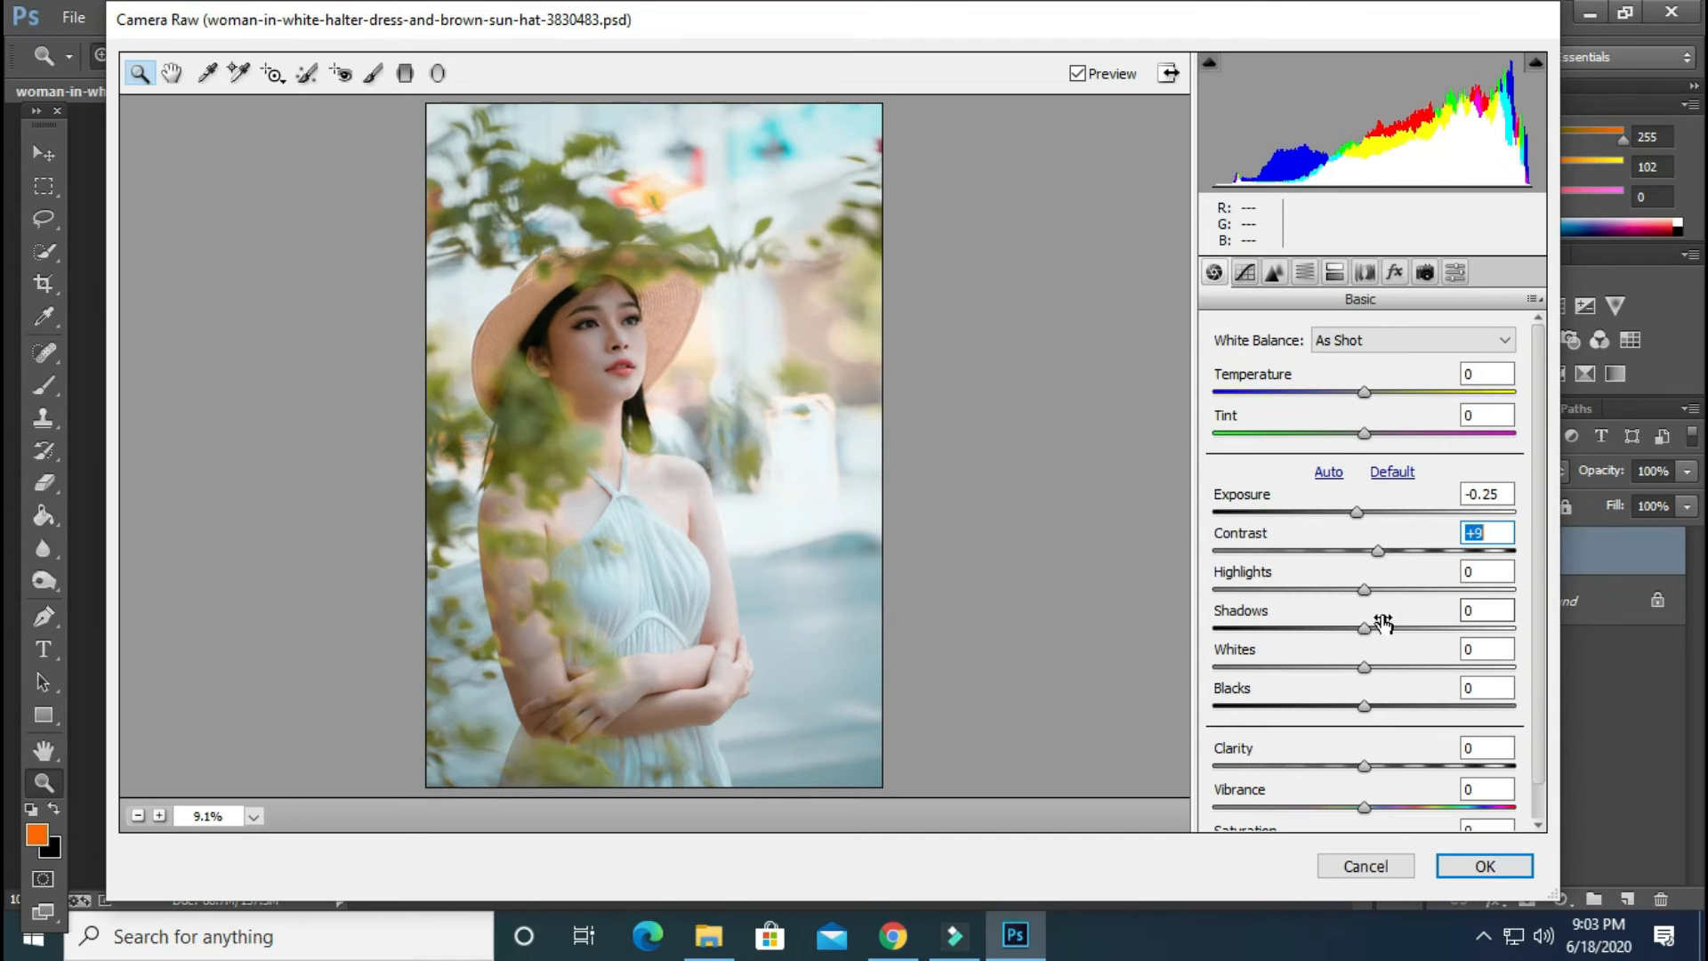
drag(1368, 628, 1409, 639)
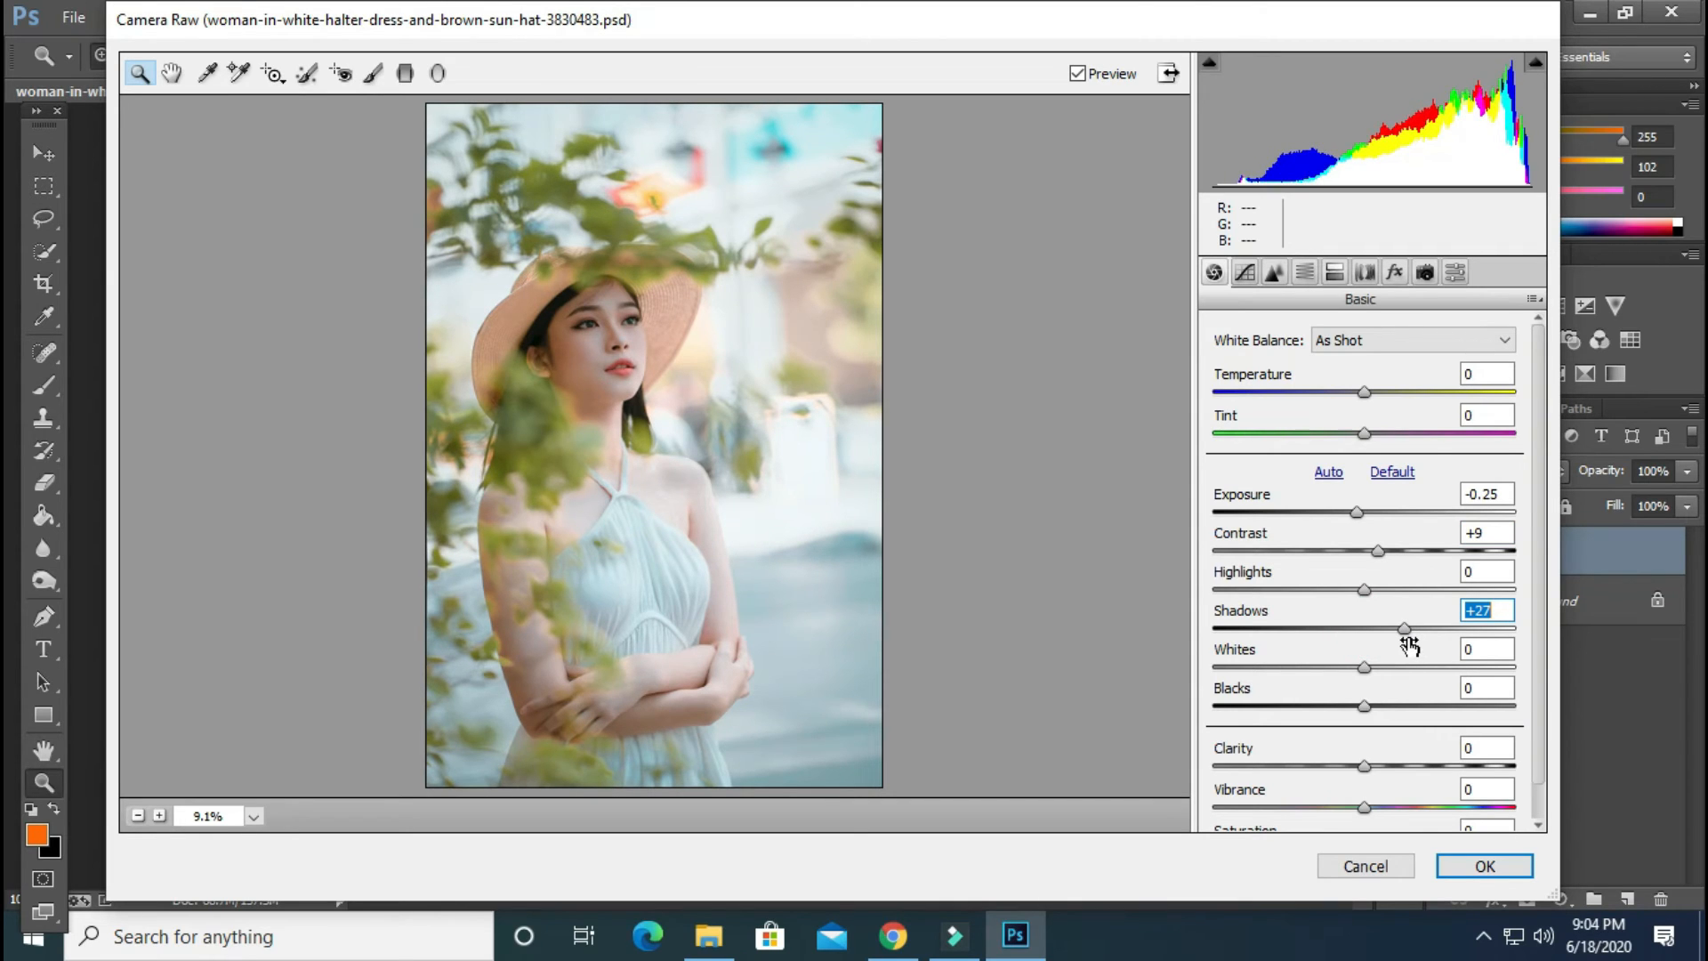
scroll(1379, 651, down, 1)
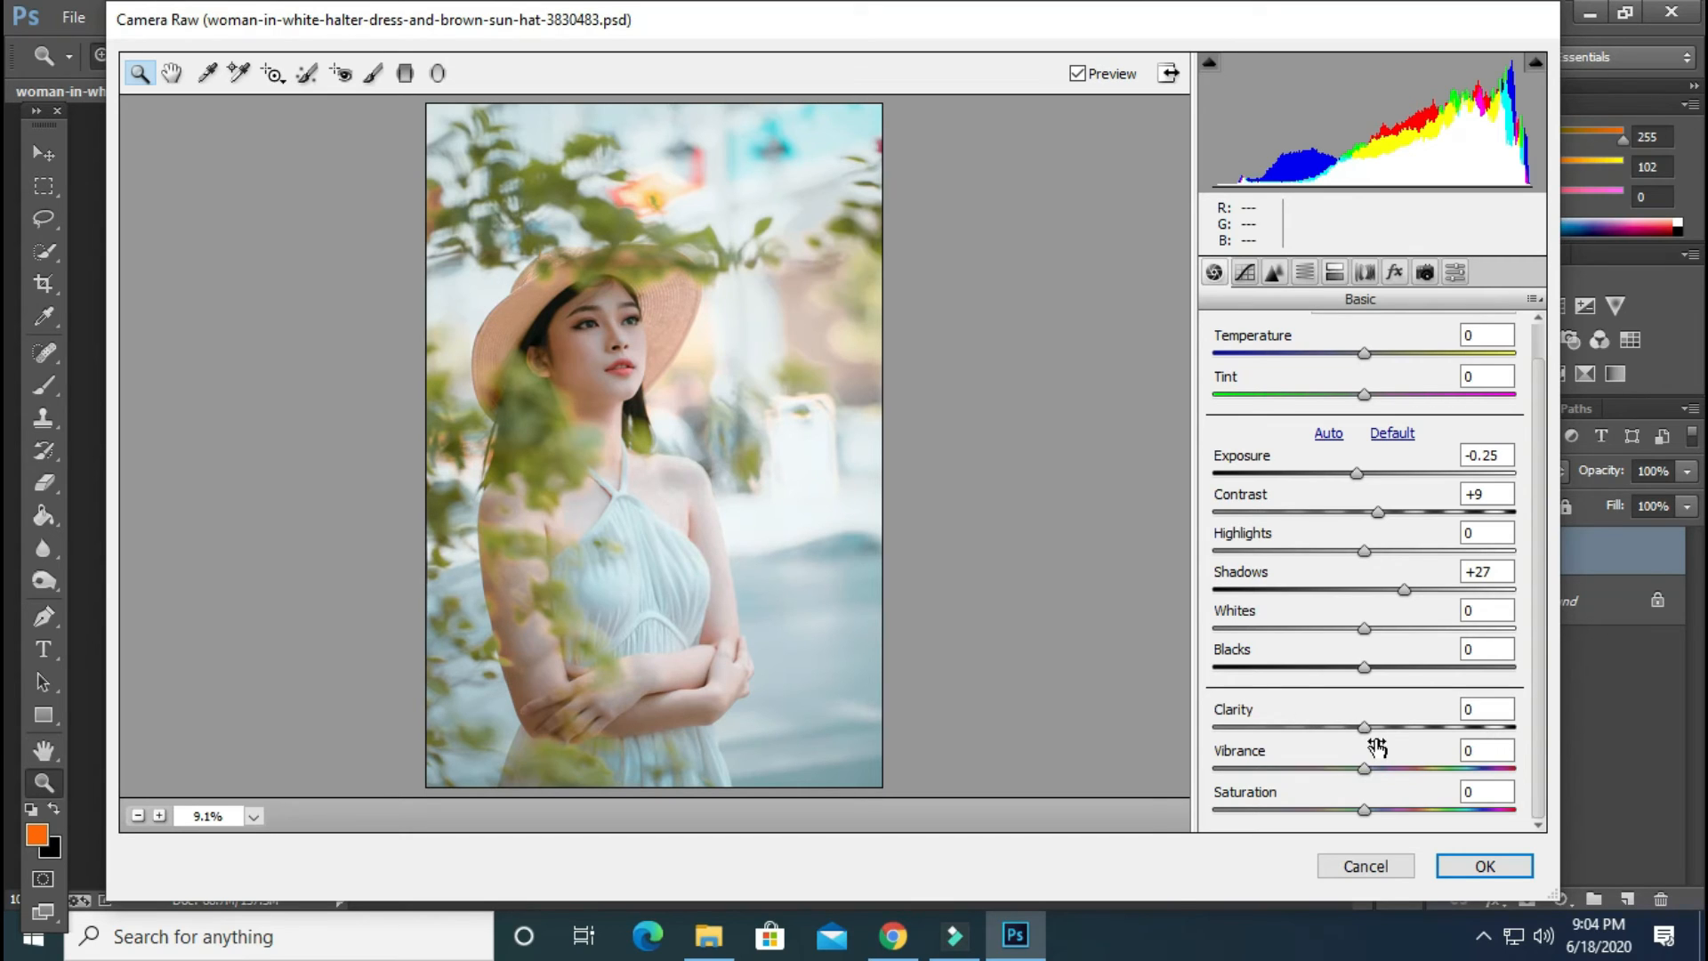
drag(1369, 726, 1376, 730)
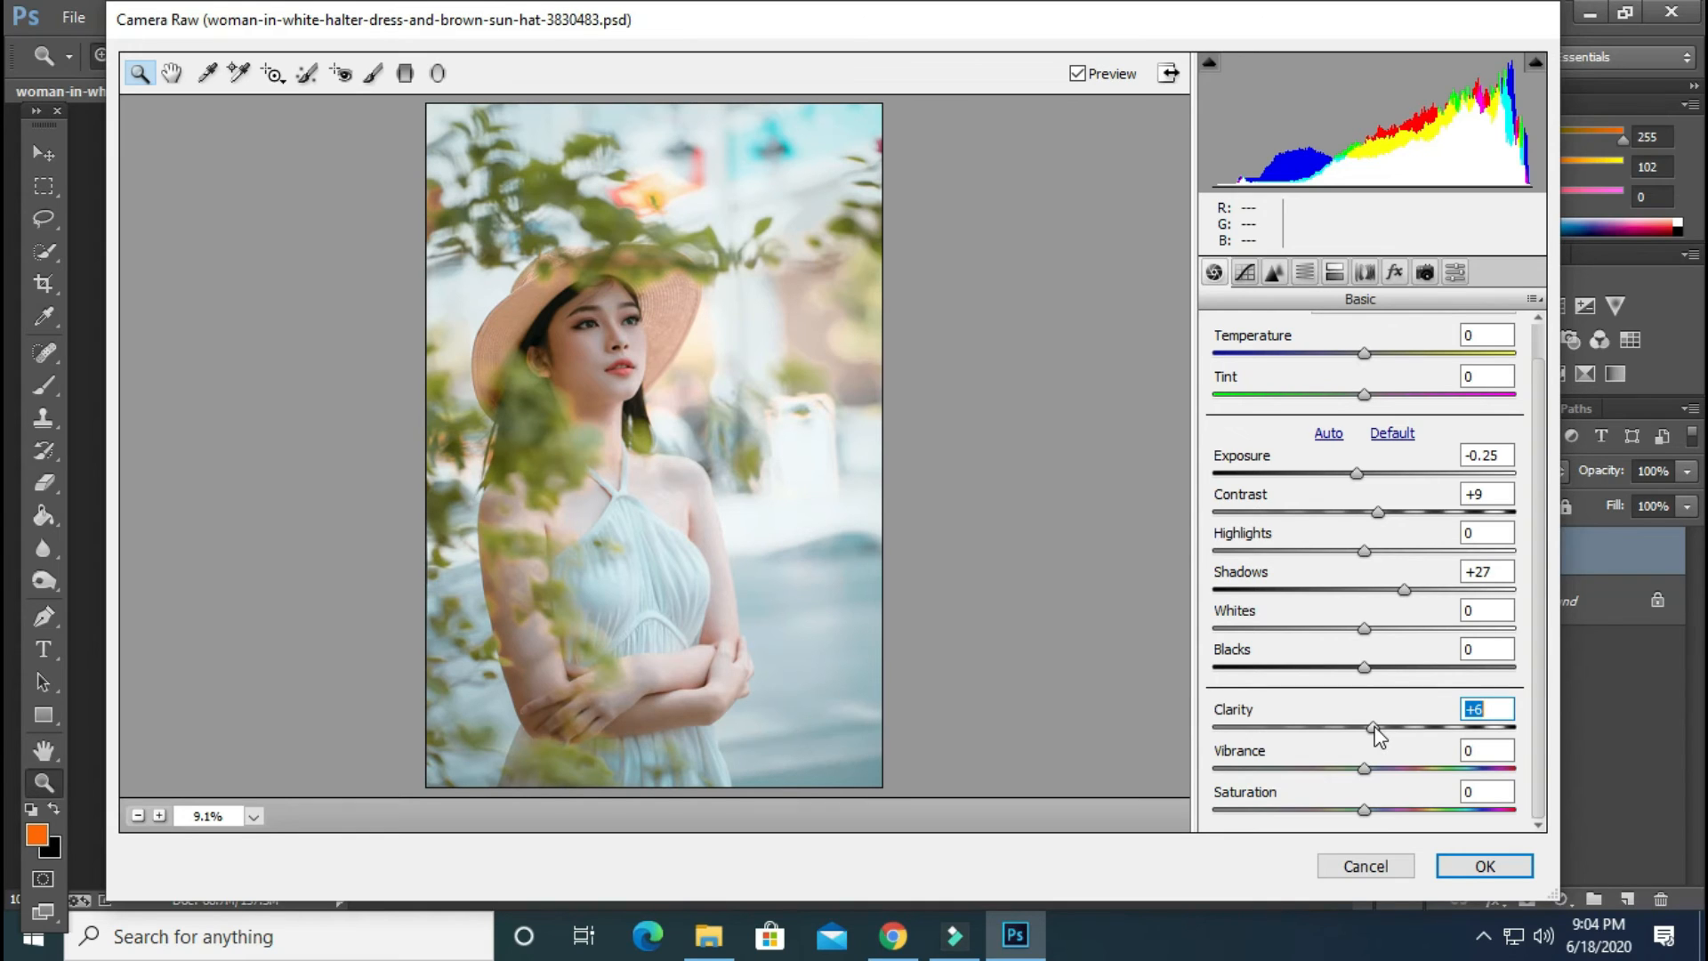
Review the HSL, Detail and Split Toning settings, and apply the Camera Raw adjustments to Layer 1
click(1304, 272)
click(1292, 368)
click(1366, 369)
click(1276, 272)
click(1343, 273)
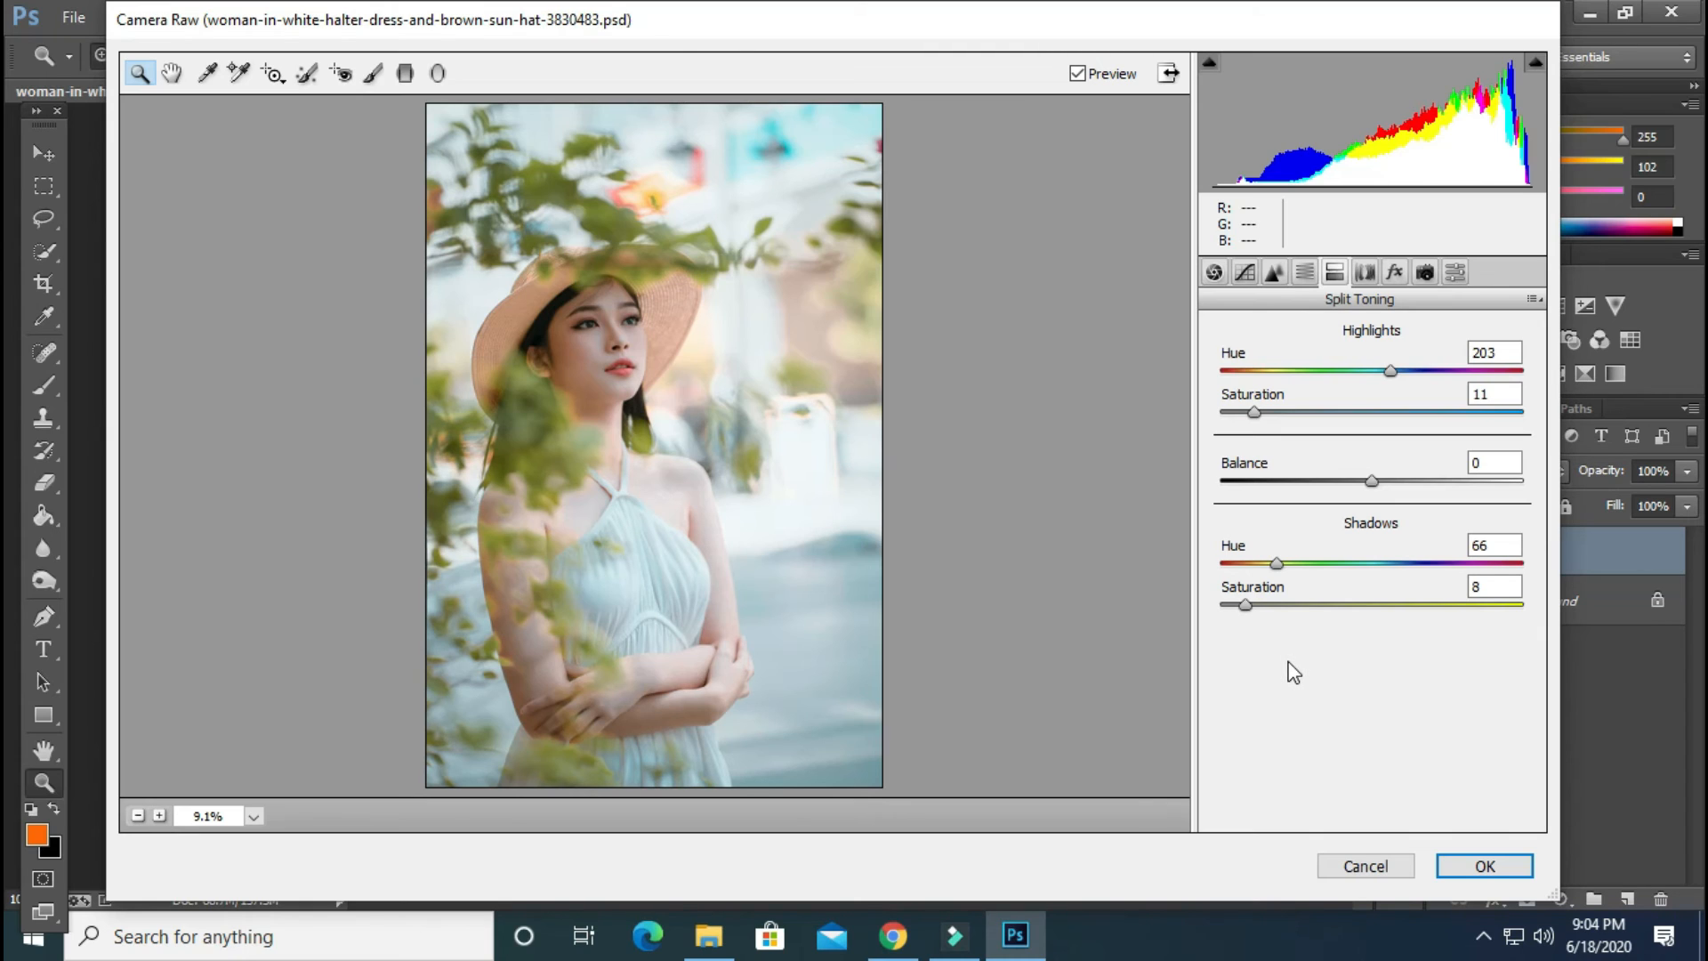
click(1484, 865)
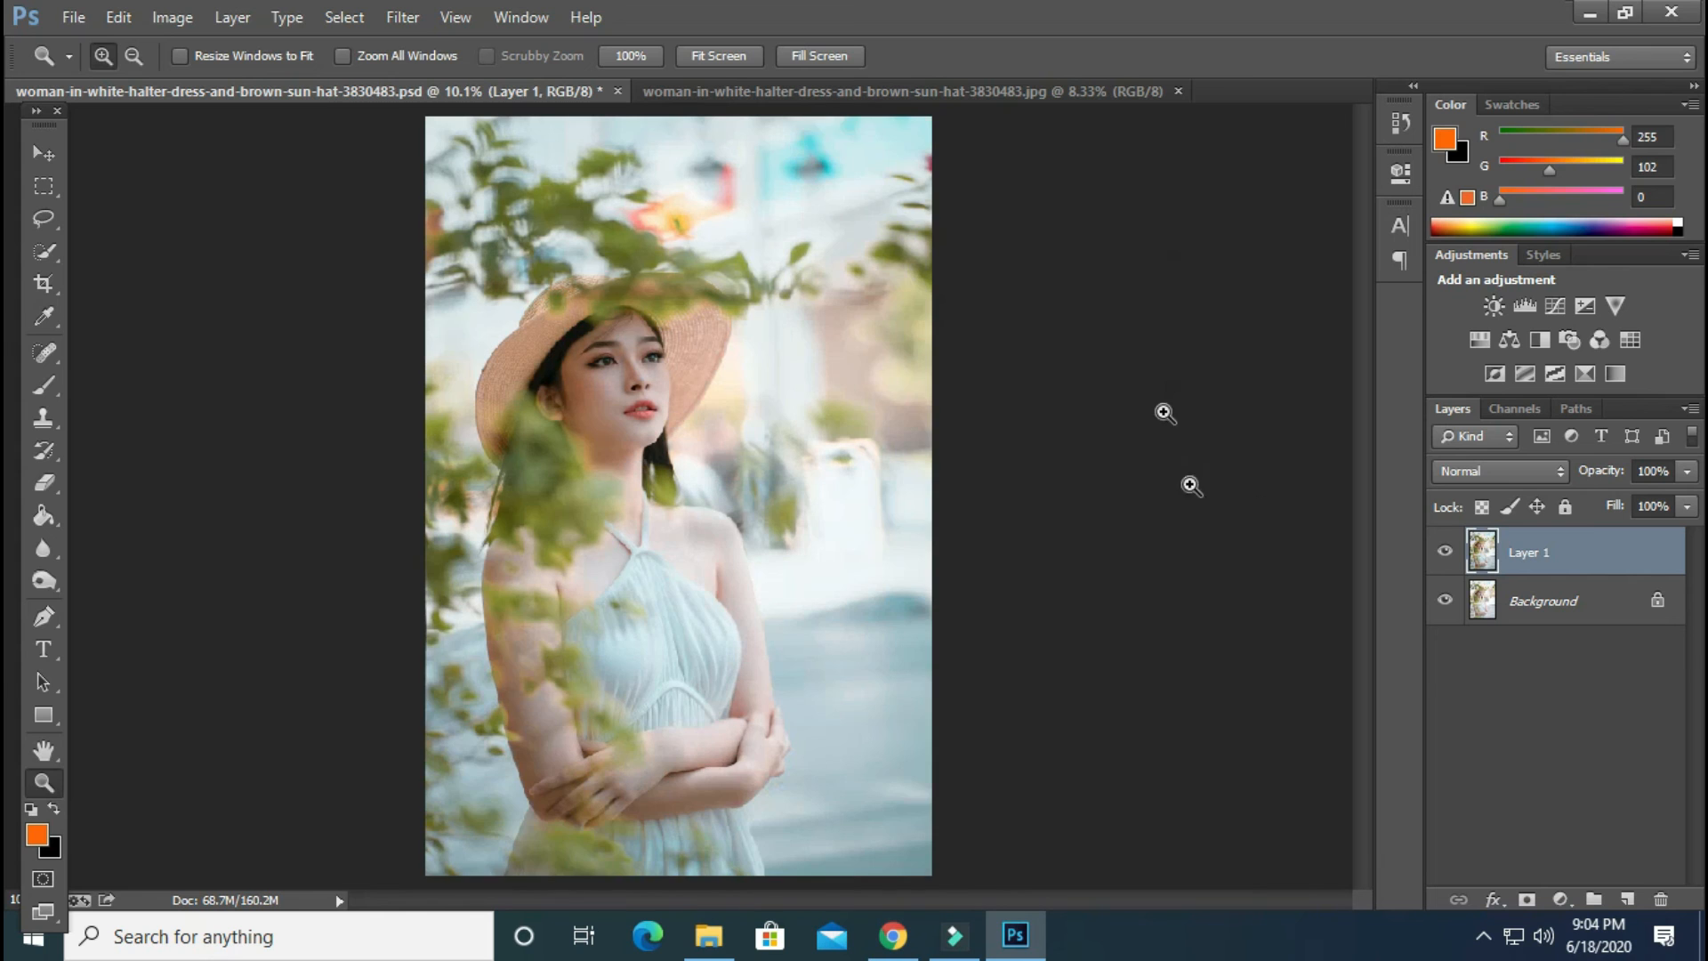
Compare the graded photo with the original by hiding and showing Layer 1 twice
click(1445, 551)
click(1447, 552)
click(1445, 552)
click(1445, 552)
Duplicate Layer 1 and open the copy in the Color Efex Pro 4 filter
key(ctrl+j)
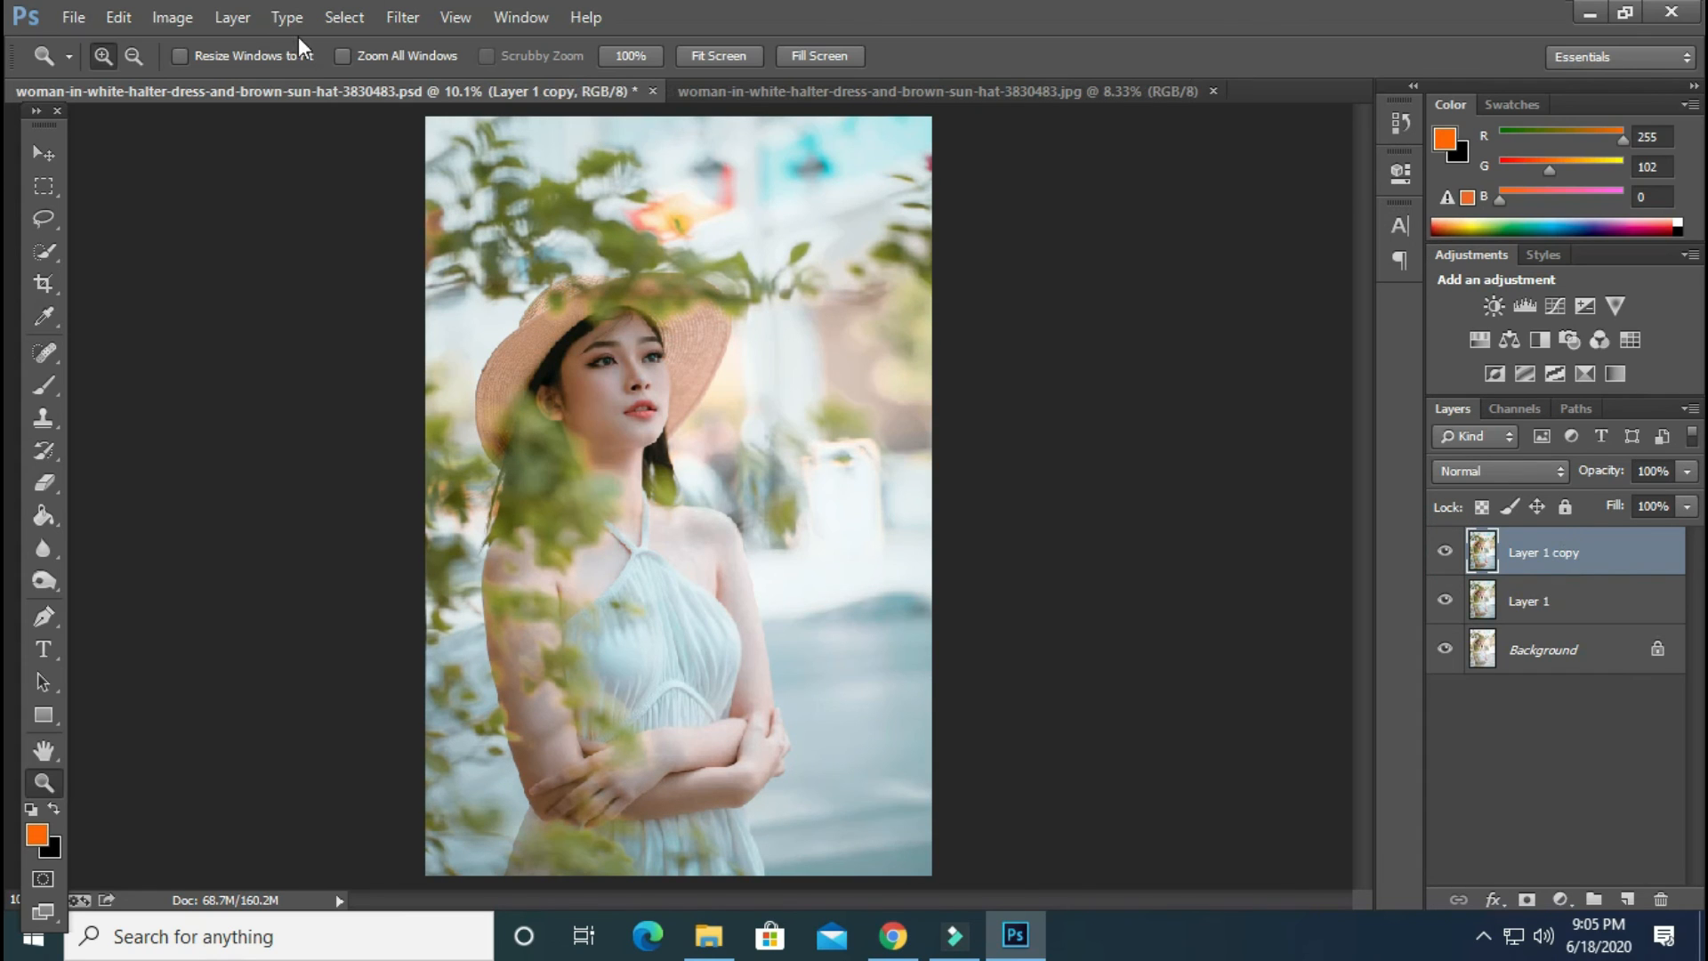
click(402, 17)
mouse_move(665, 544)
click(979, 564)
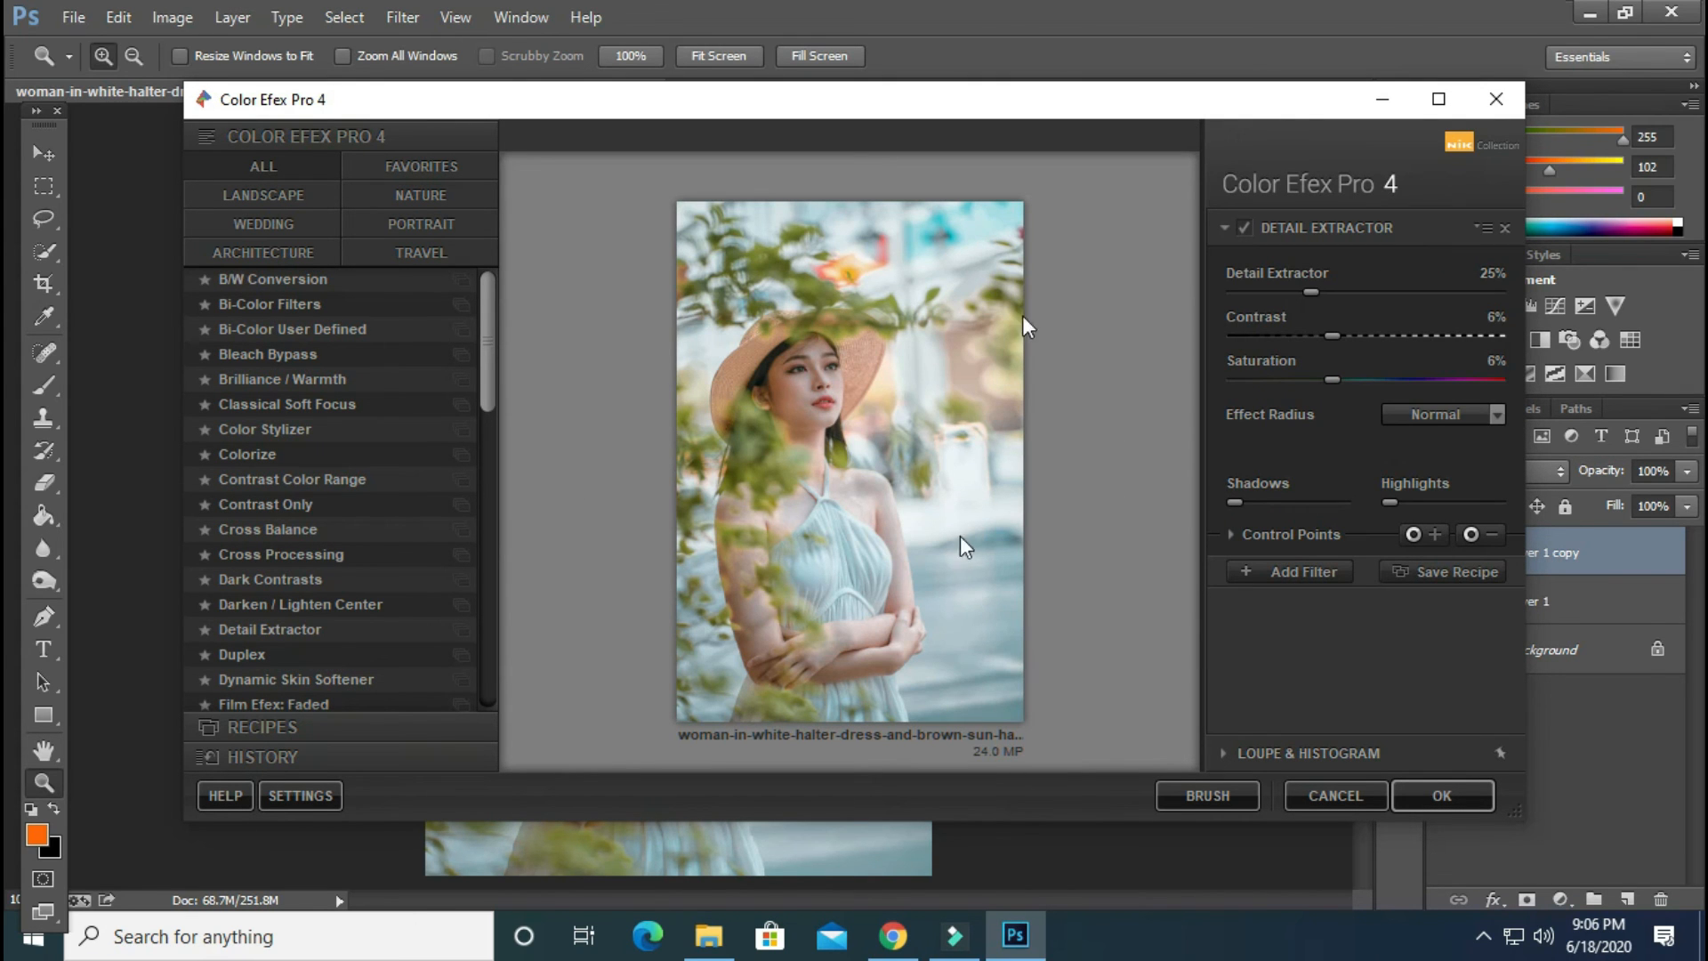
Add a second filter after Detail Extractor, trying Cross Balance and Contrast Only before choosing Cross Processing
click(1272, 573)
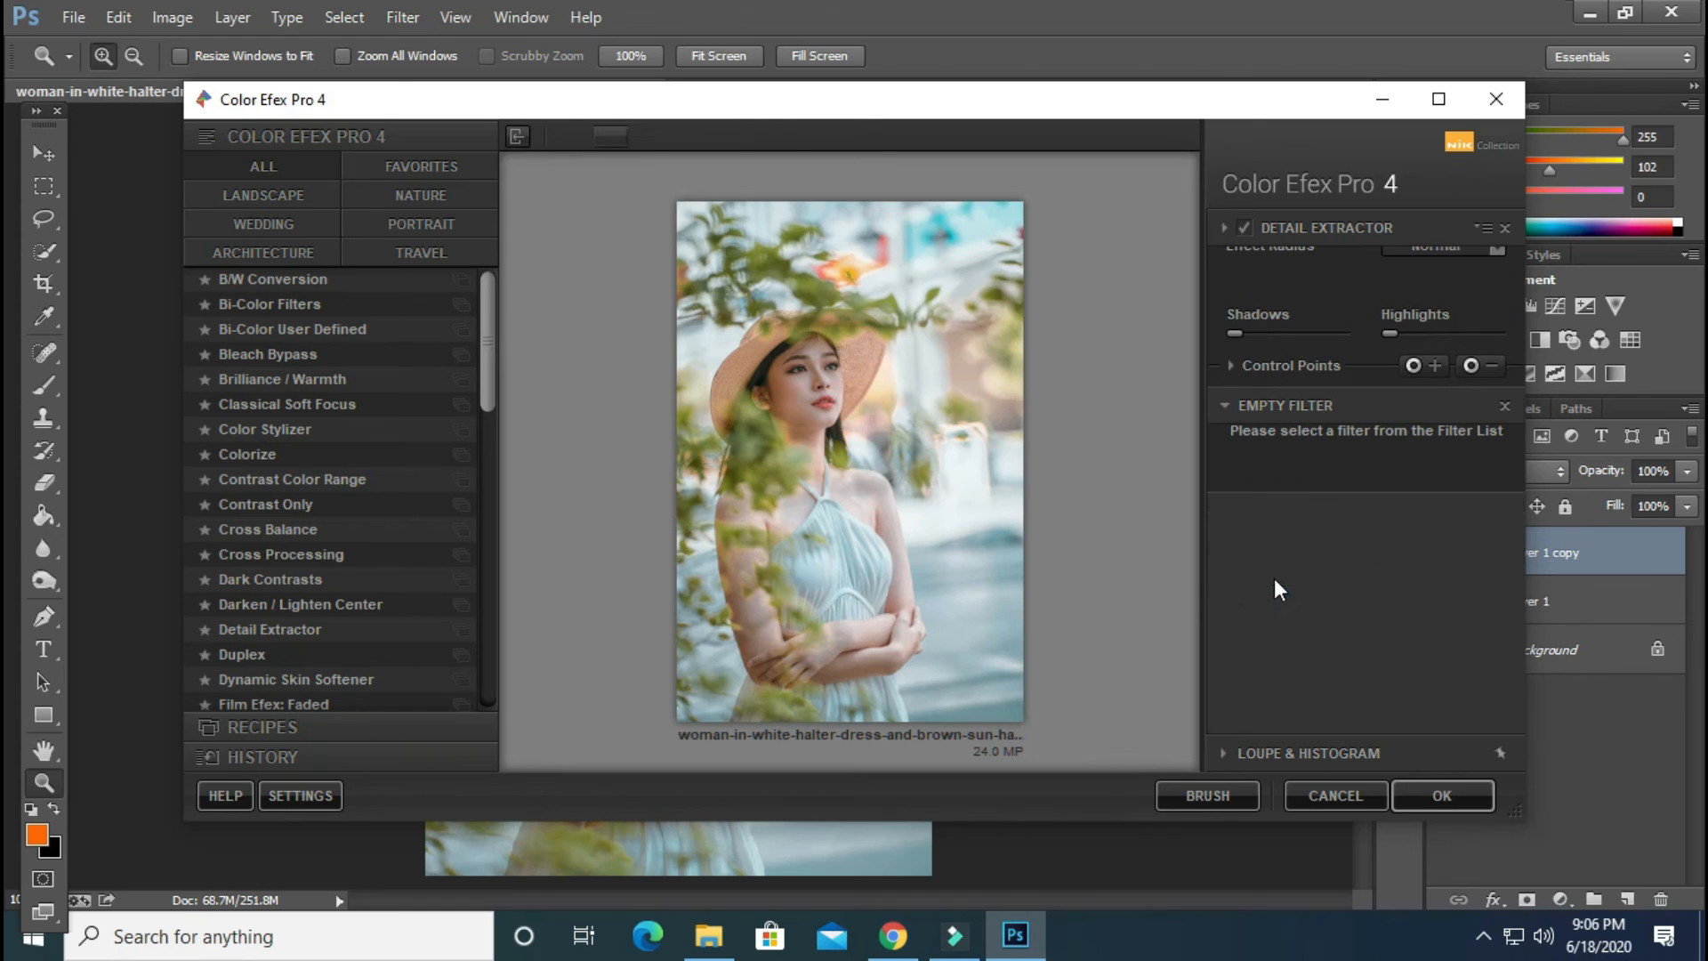
click(274, 531)
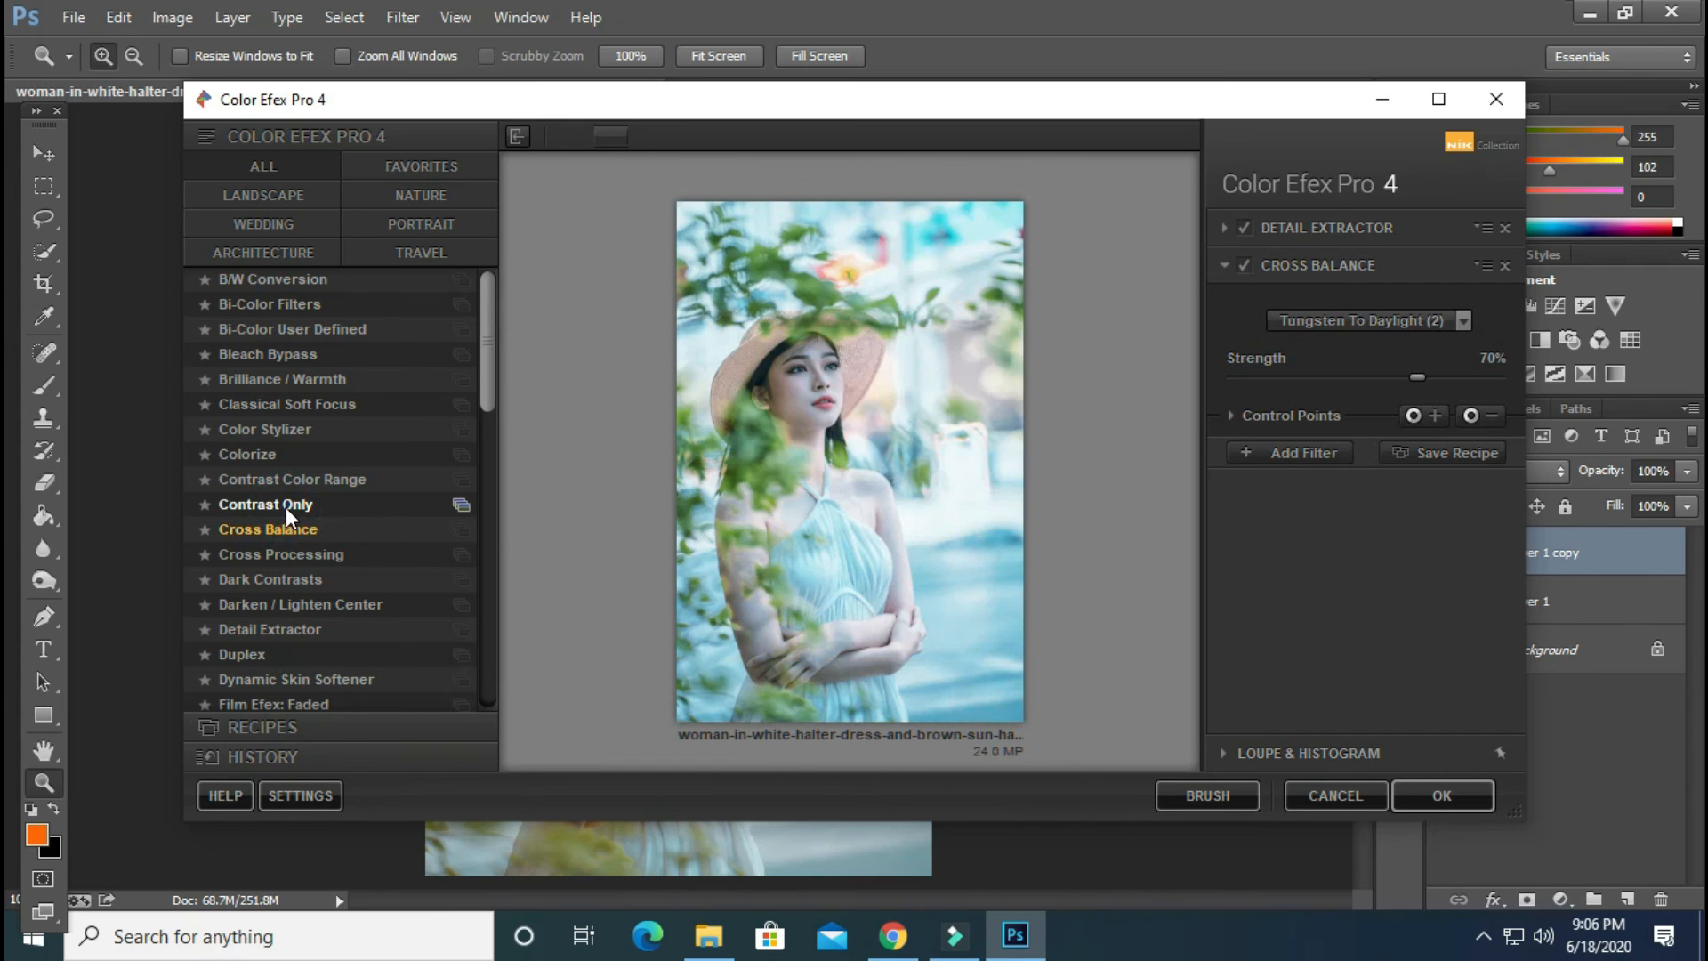
click(286, 506)
click(288, 560)
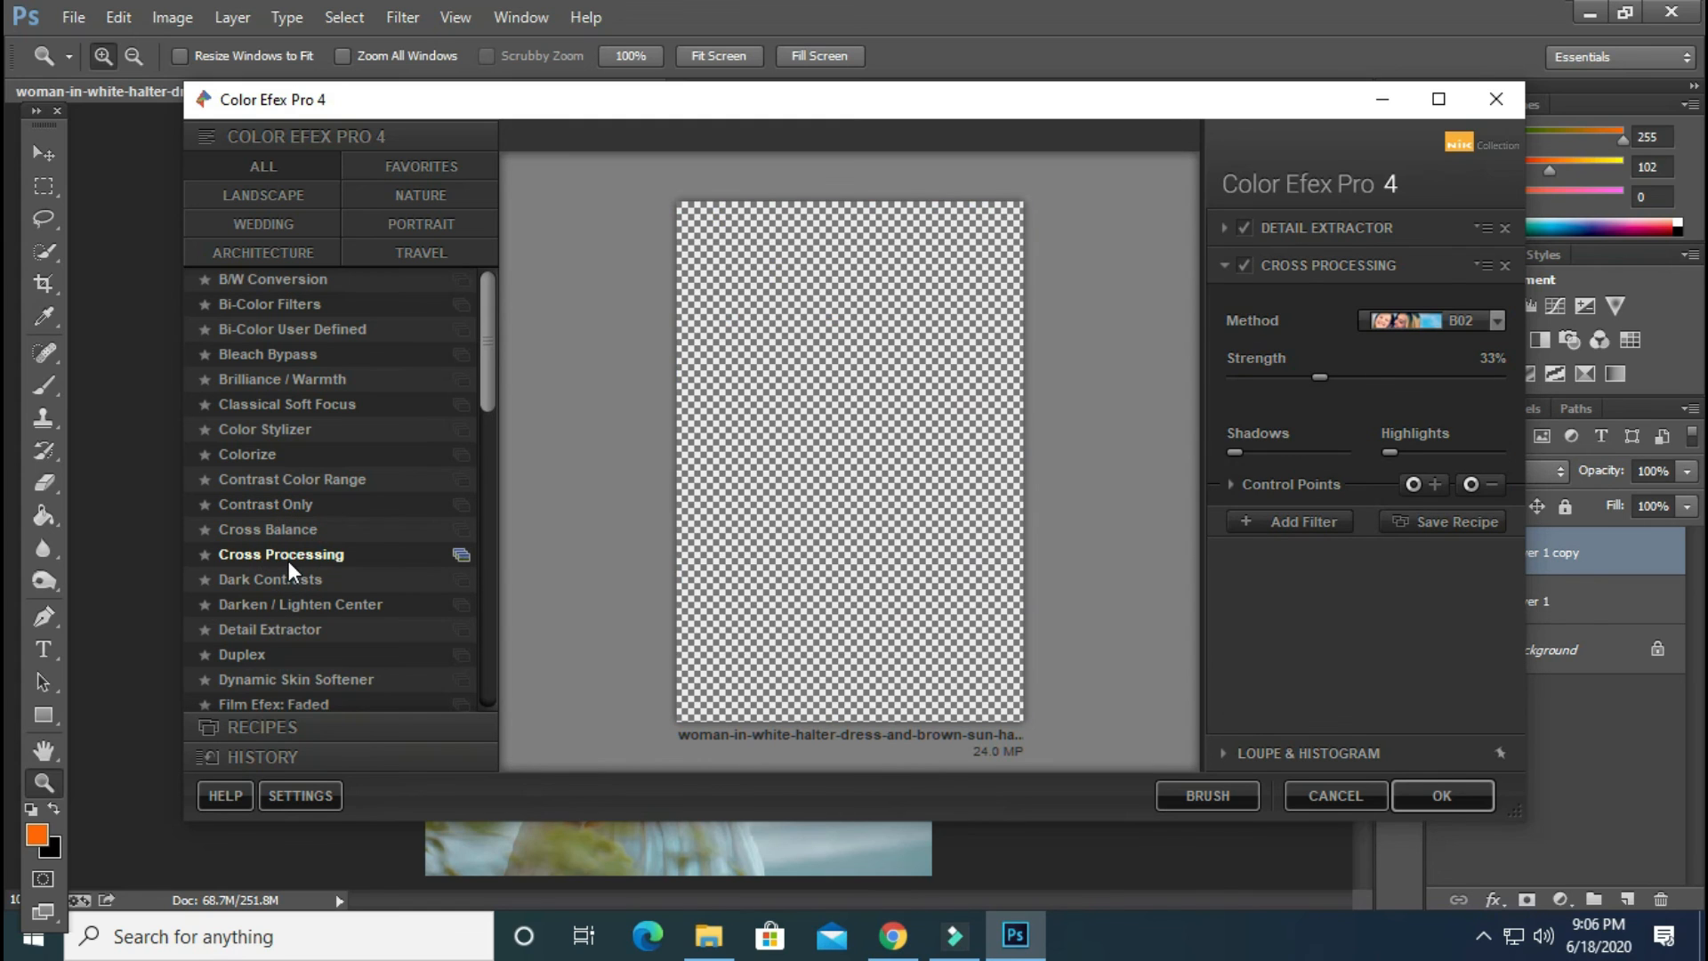
Set the Cross Processing method to C04 and apply the Color Efex filters to the photo
click(1431, 322)
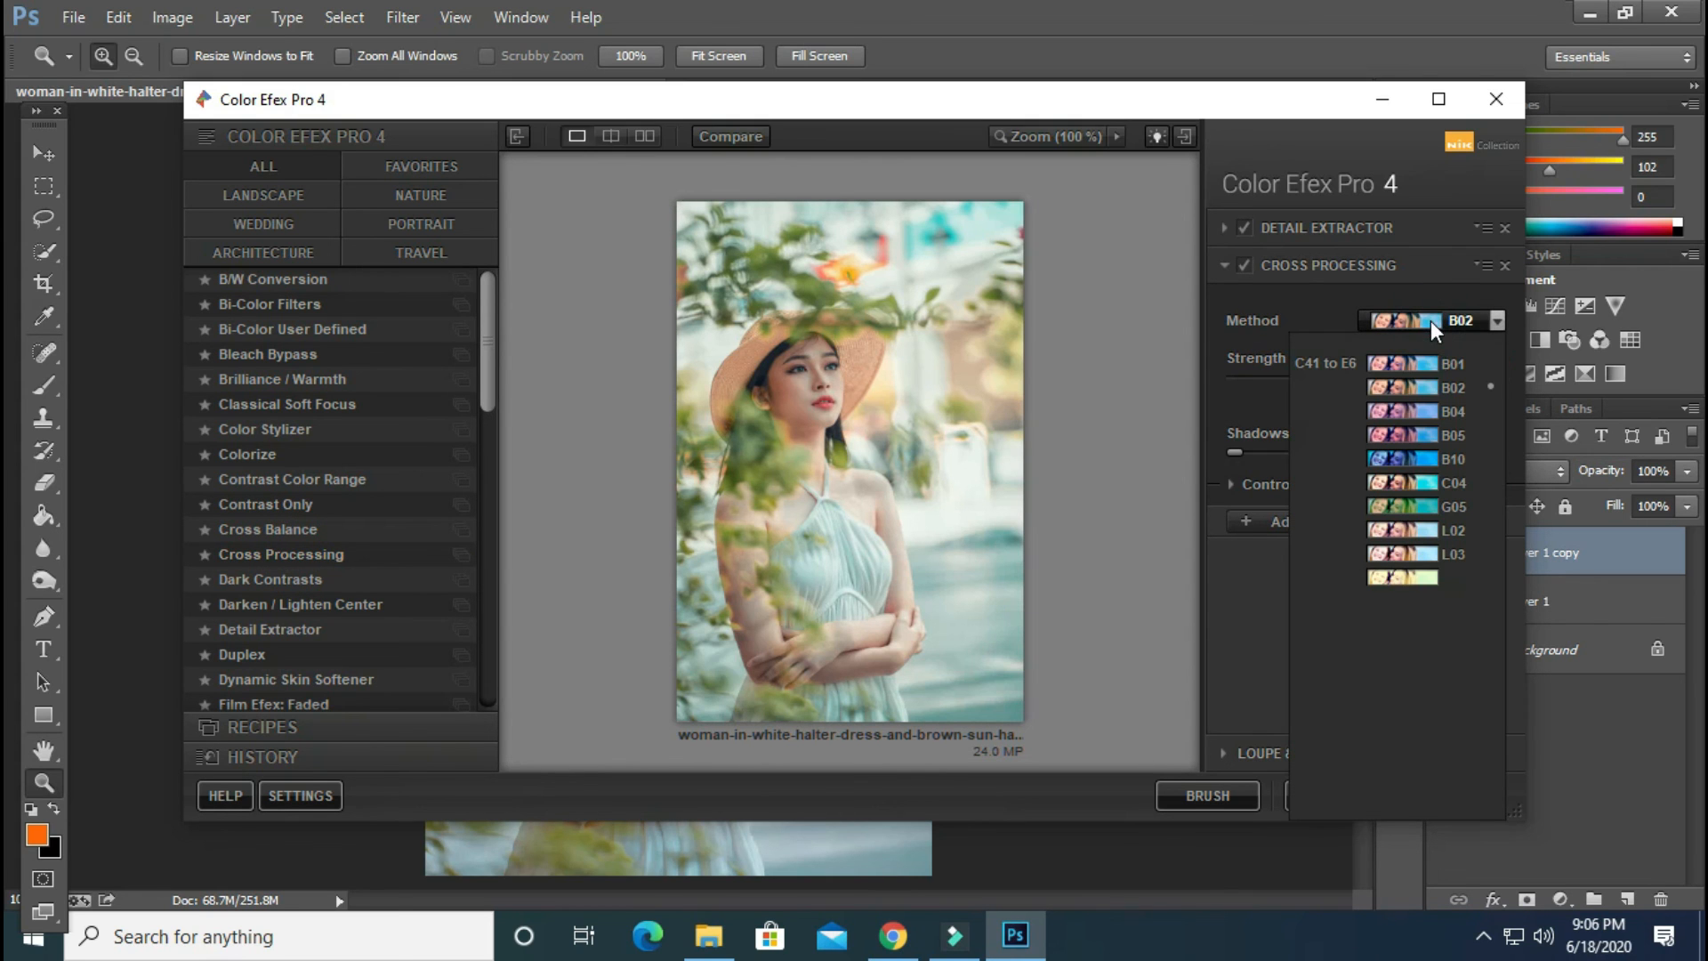
click(1453, 480)
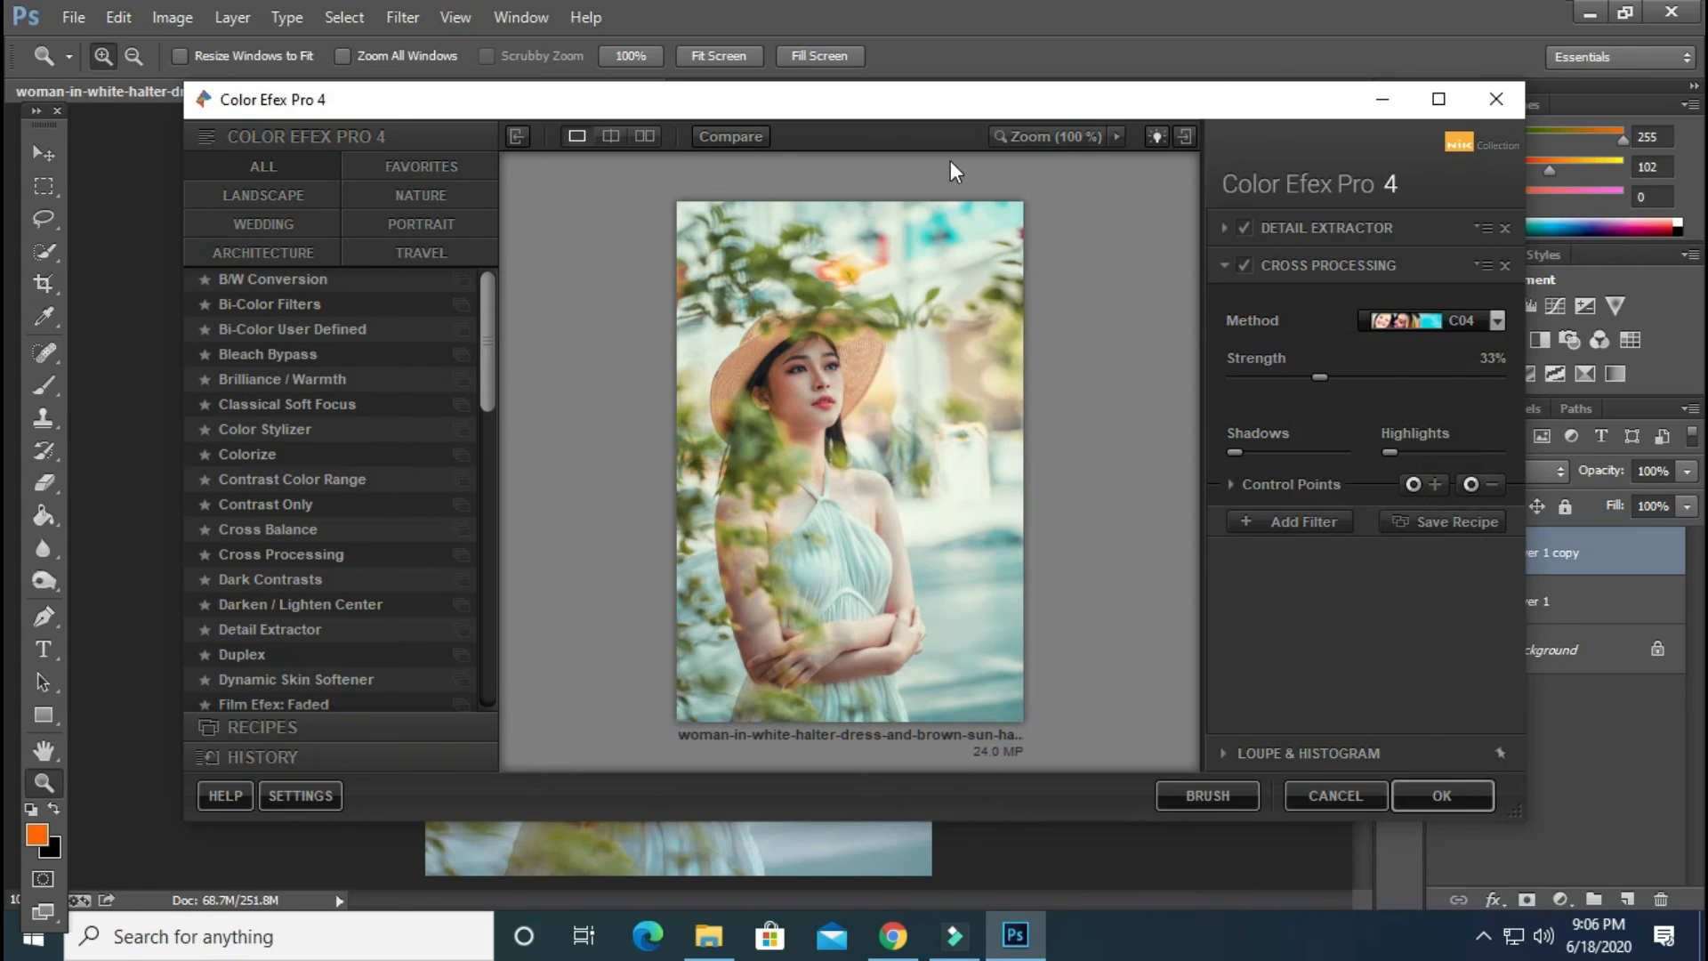
click(1413, 797)
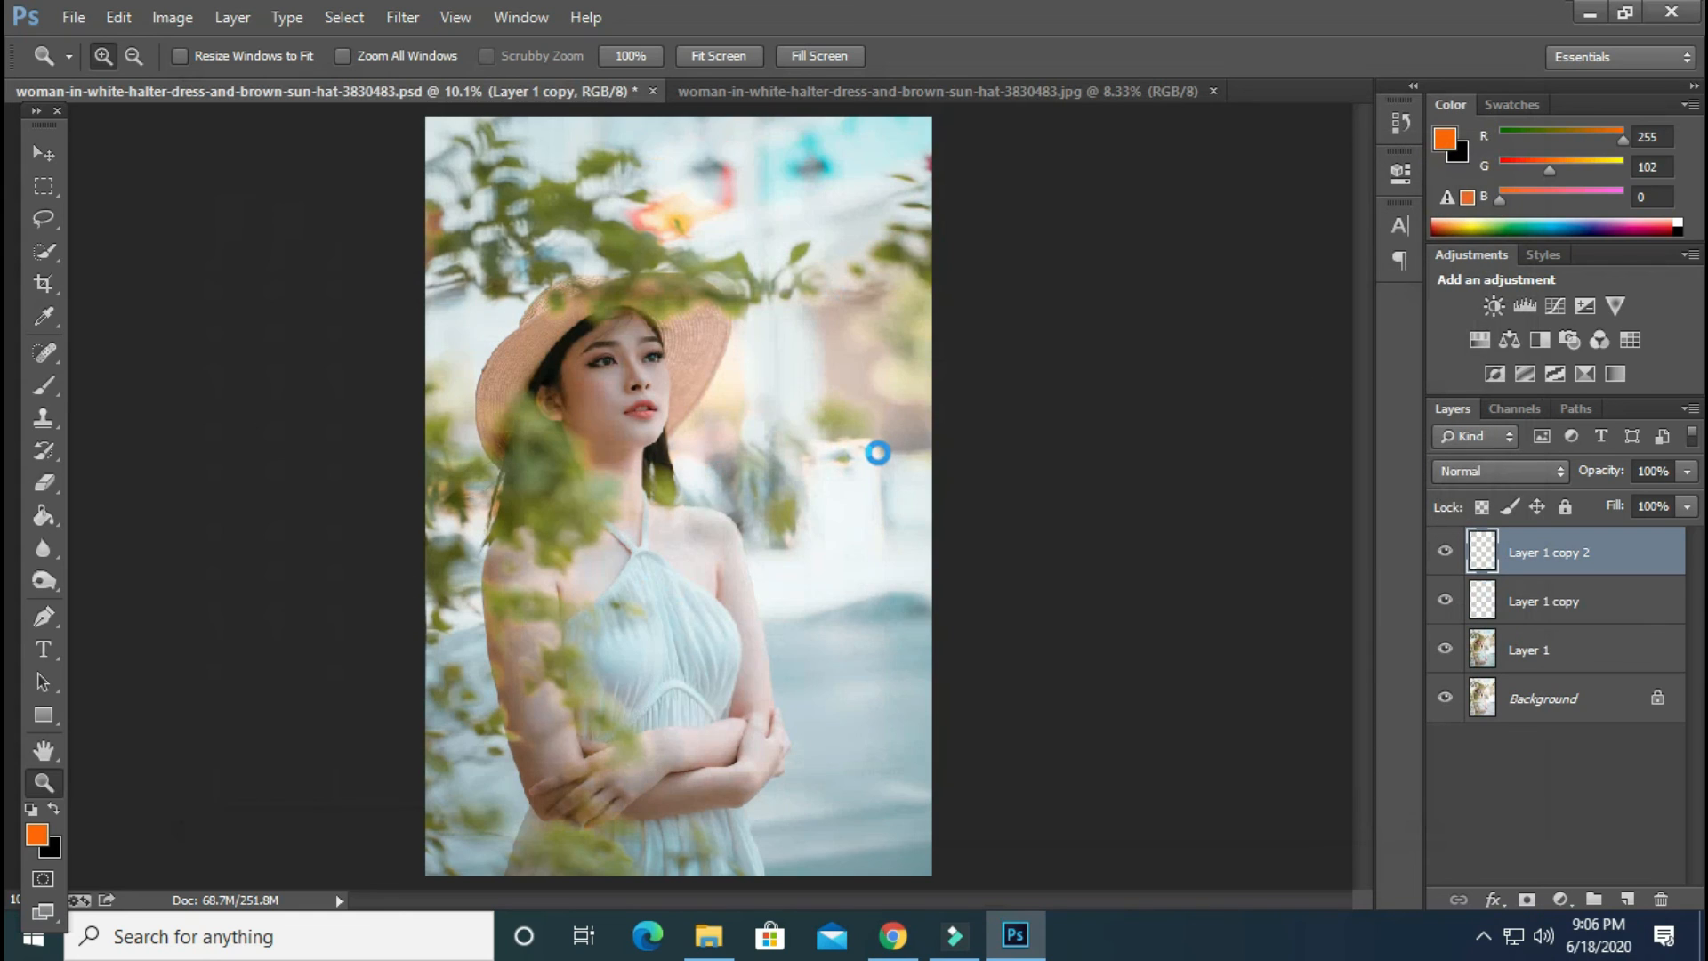